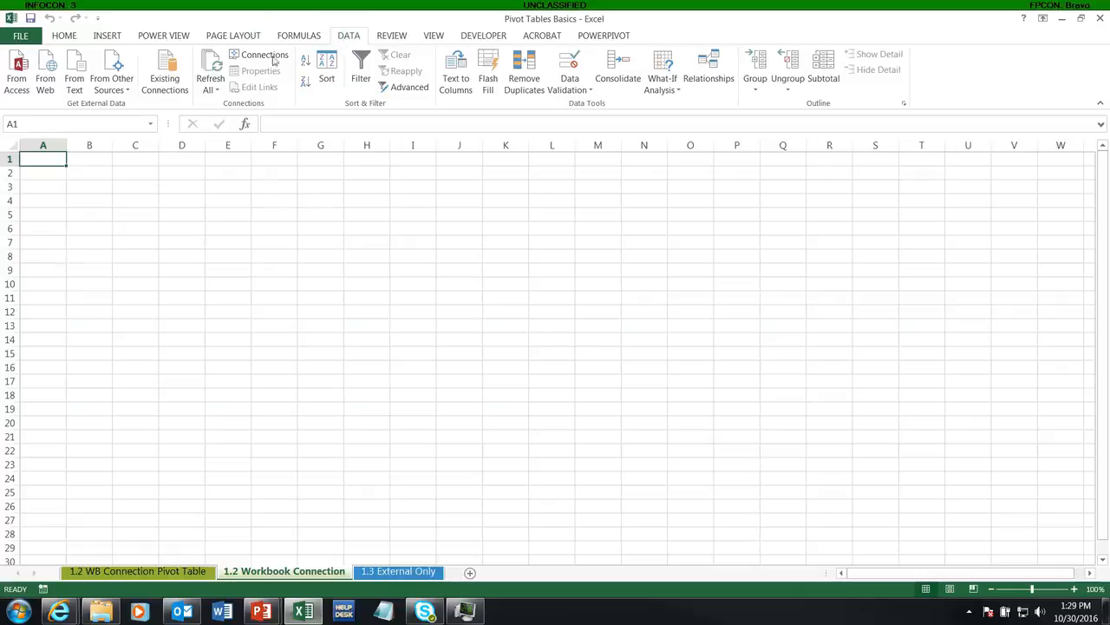
Check the workbook's list of connections and the other external data source types available for import
click(263, 57)
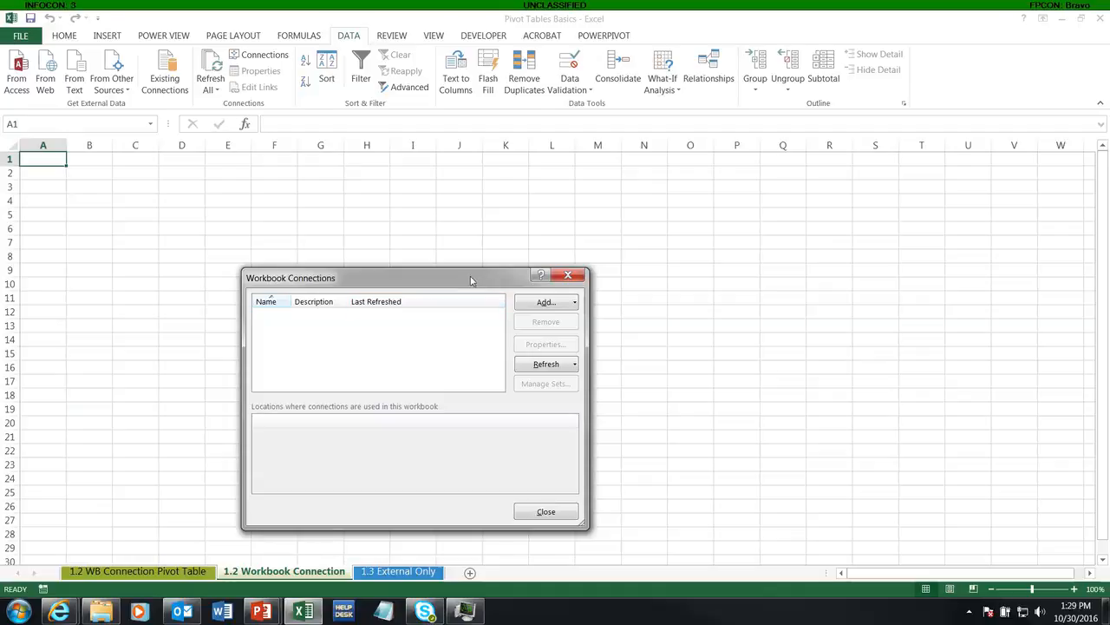
click(569, 275)
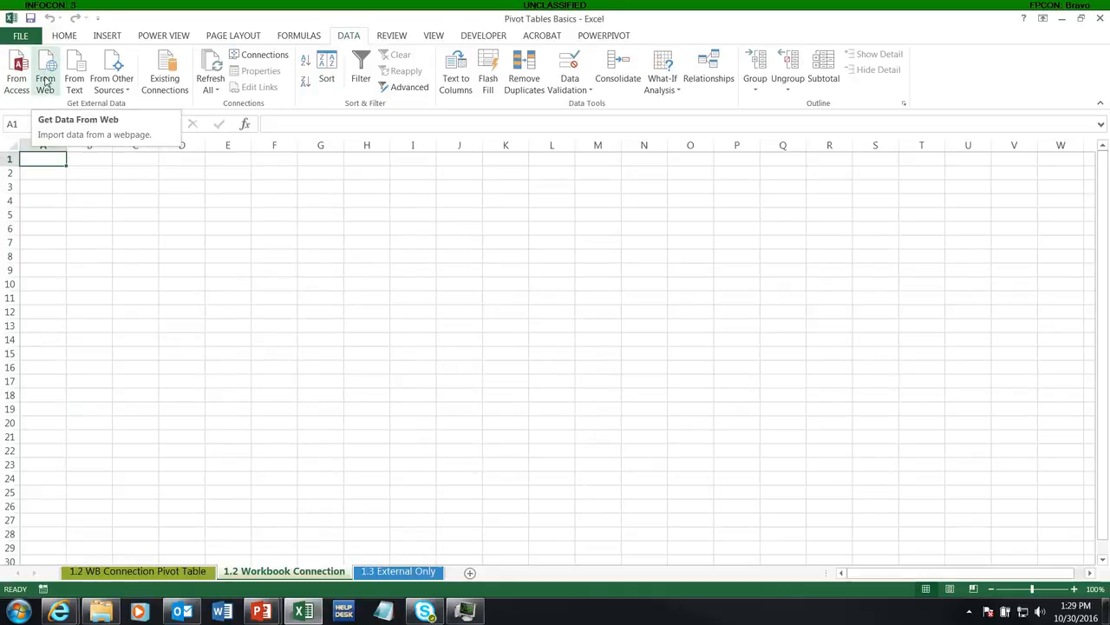
click(111, 76)
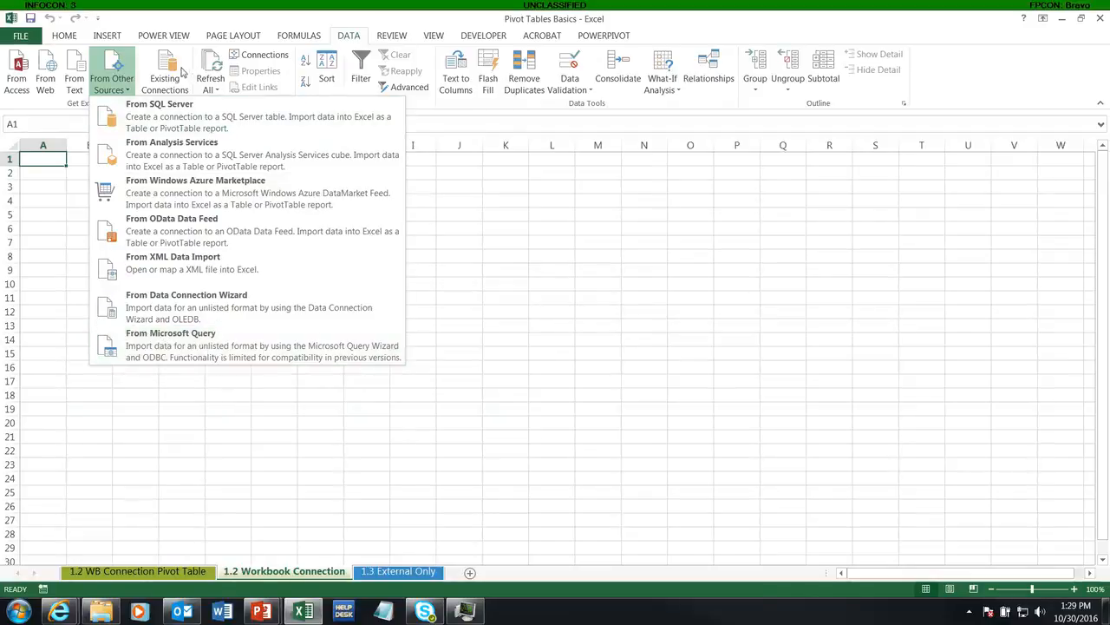
Browse from the existing connections to Desktop > Data Integration > Video Tutorials > 3 - Excel Pivot Tables > Data Used and open AROWS - Workday Execution
click(171, 63)
click(171, 63)
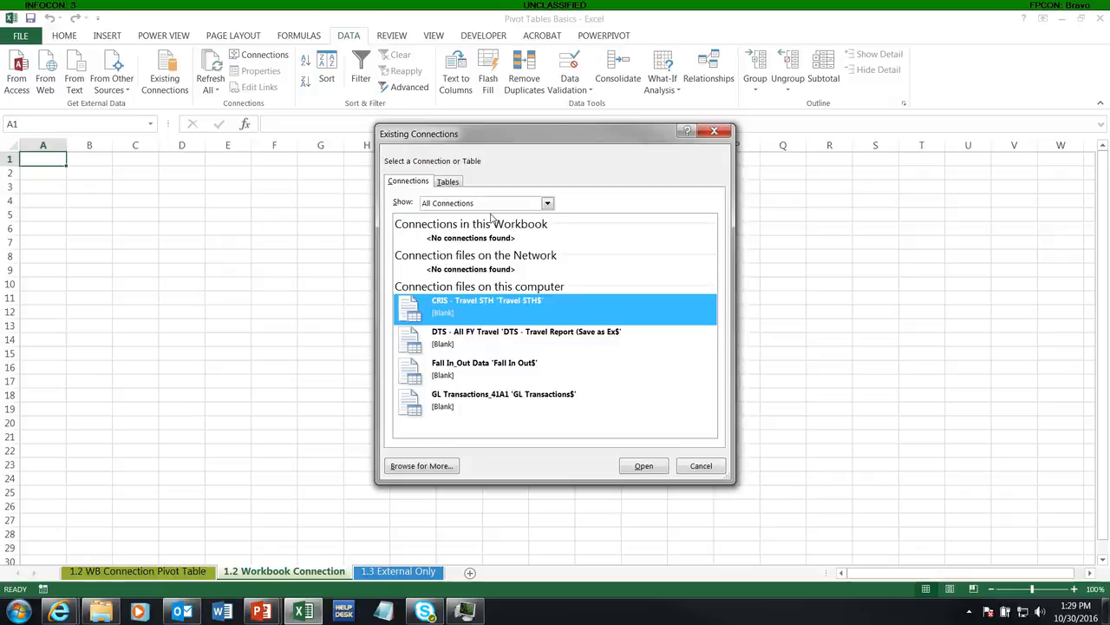
click(419, 468)
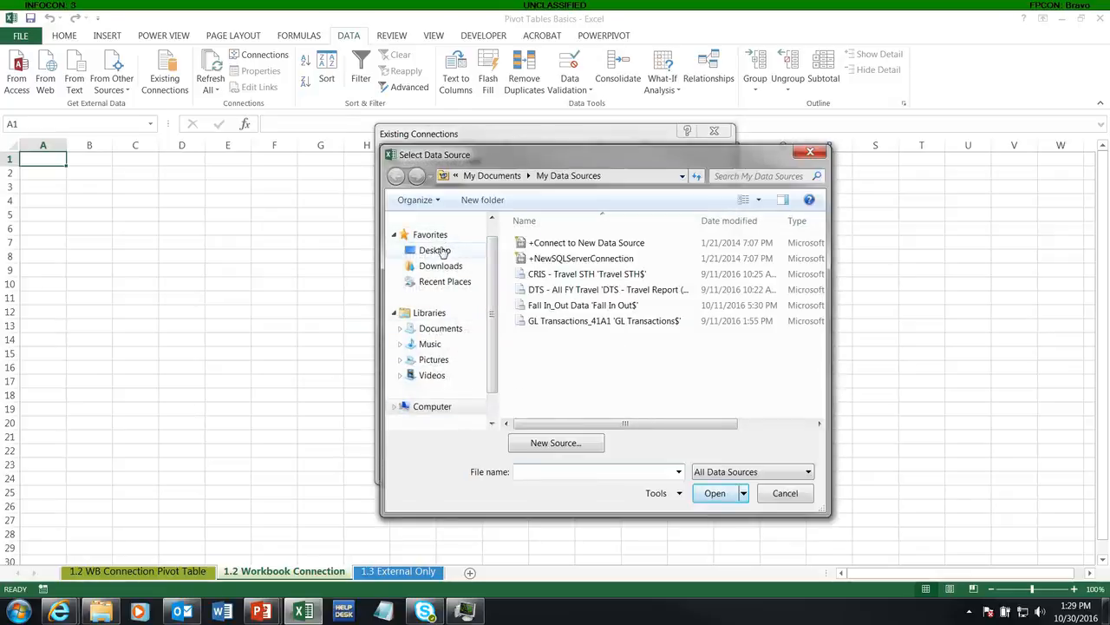
click(433, 251)
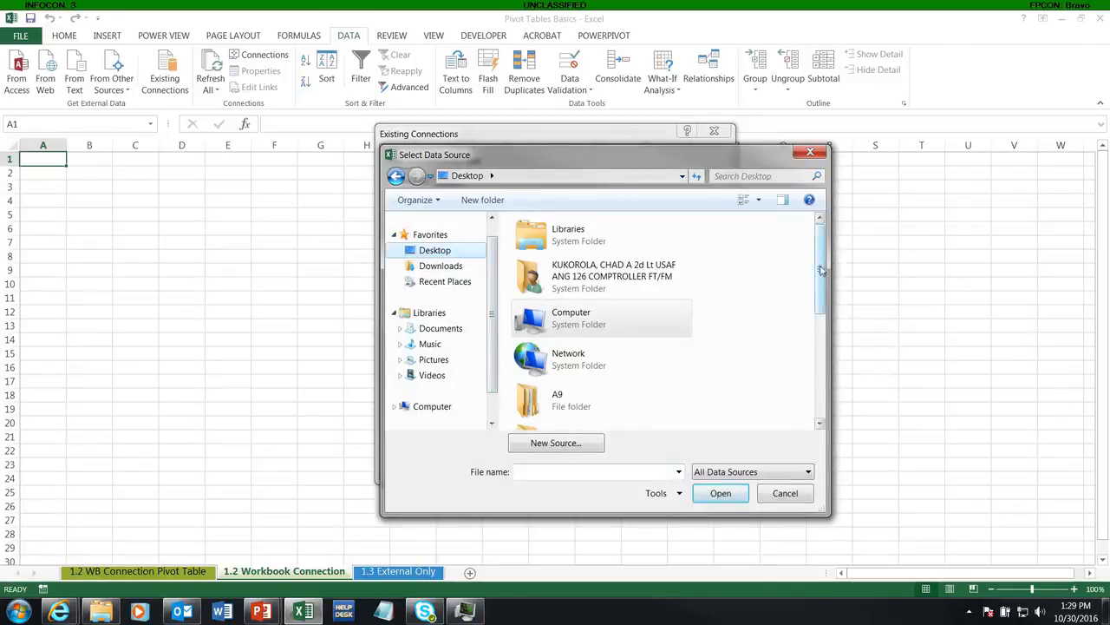
scroll(565, 321, down, 2)
double_click(565, 321)
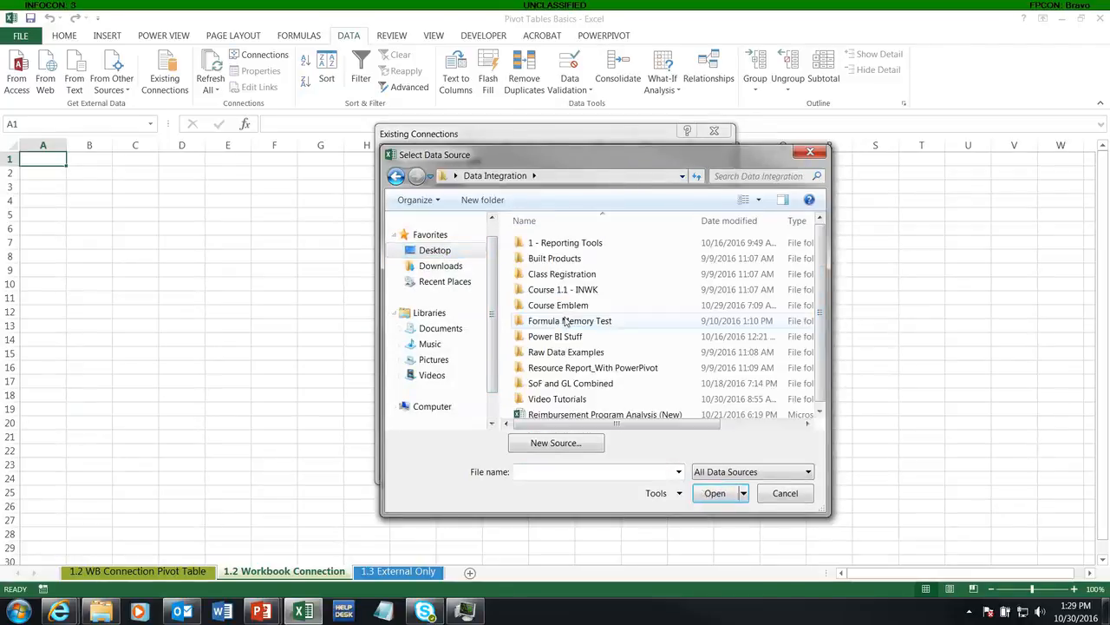
double_click(557, 399)
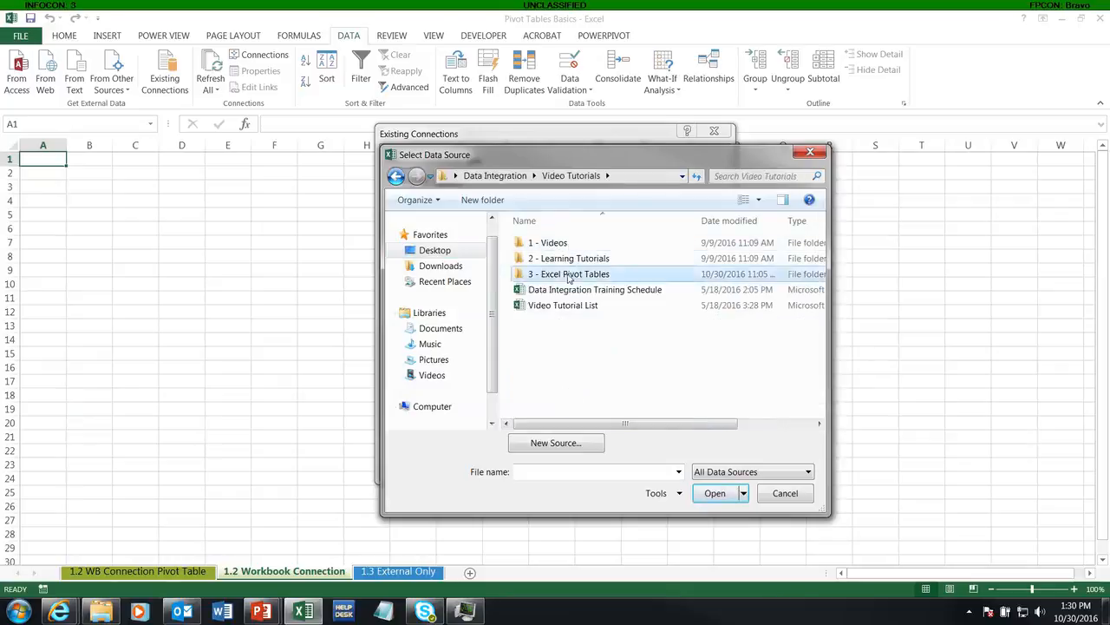
double_click(568, 274)
double_click(552, 246)
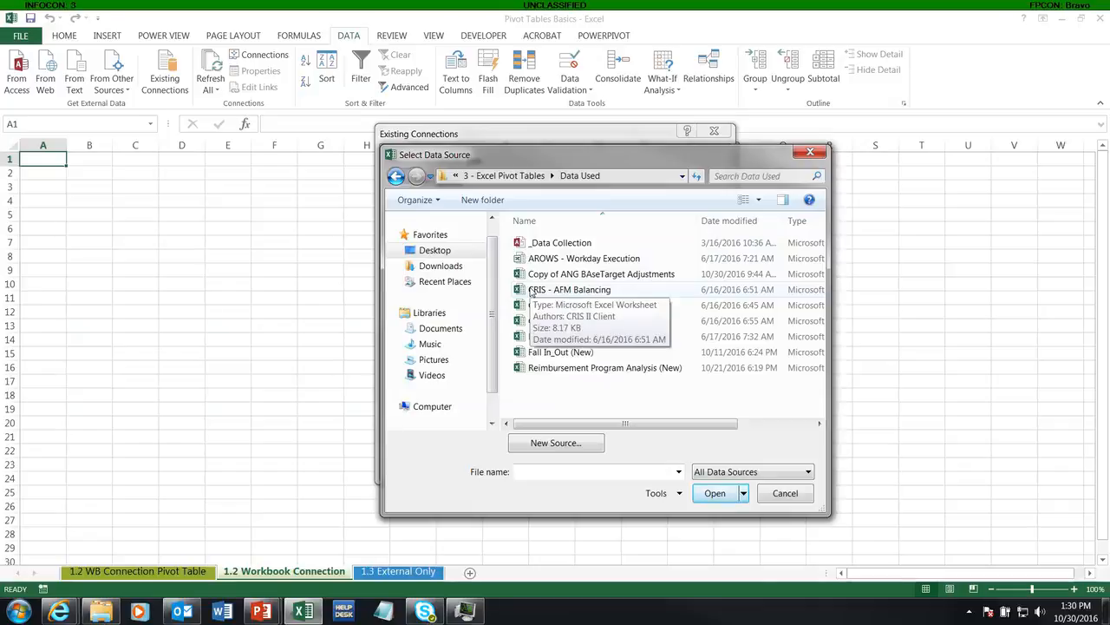
drag(830, 295, 933, 289)
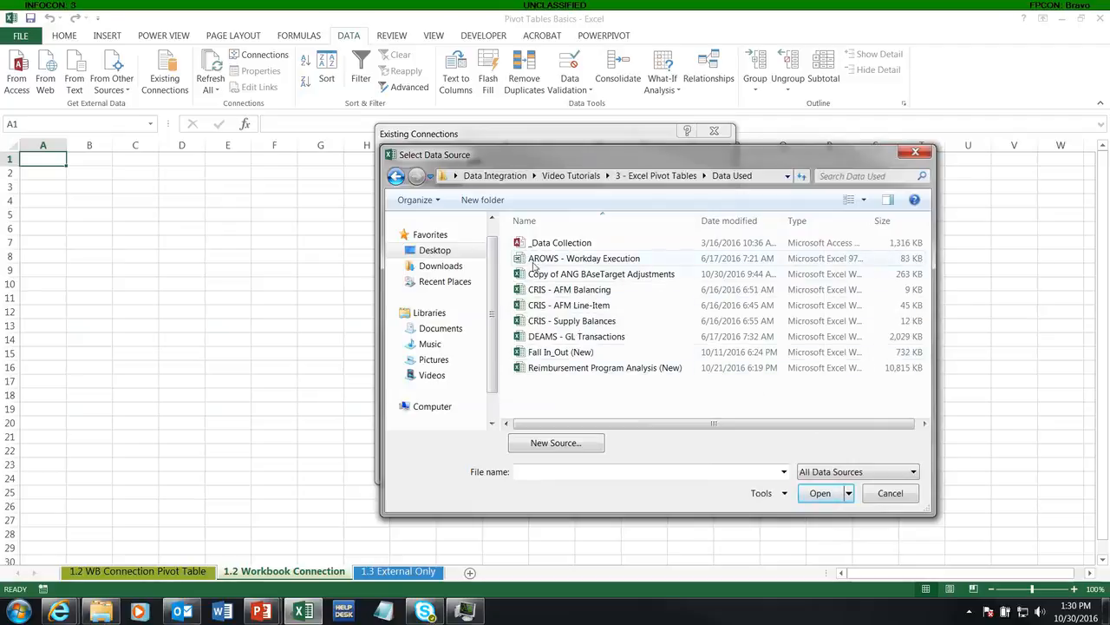
double_click(590, 259)
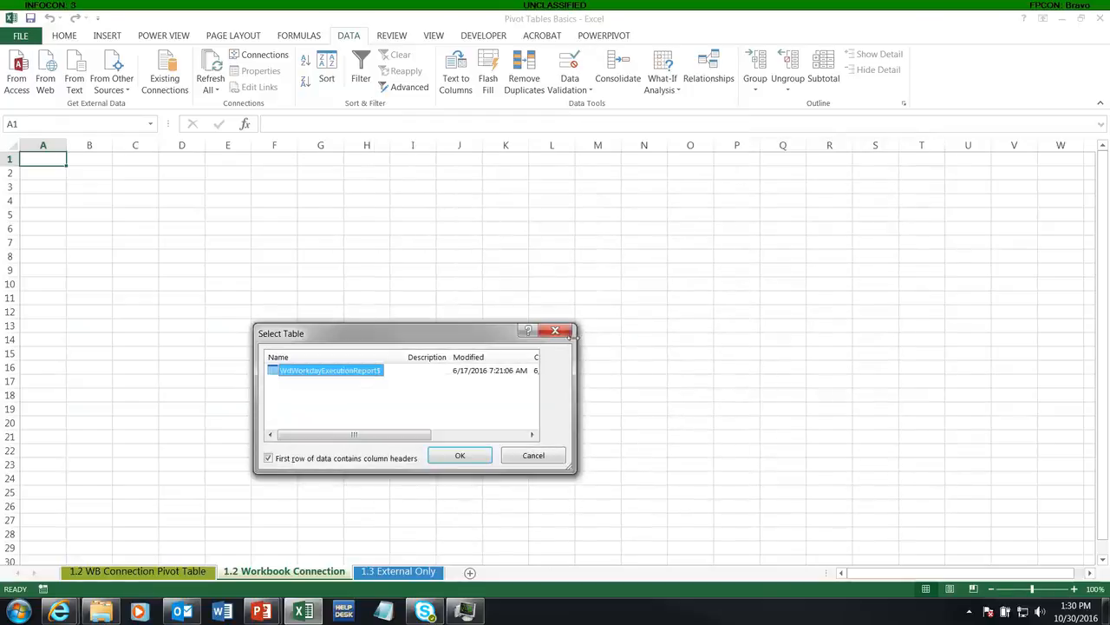
Import the WdWorkdayExecutionReport$ sheet, first row as column headers, as a table at cell A1 of the existing worksheet
drag(468, 324, 462, 237)
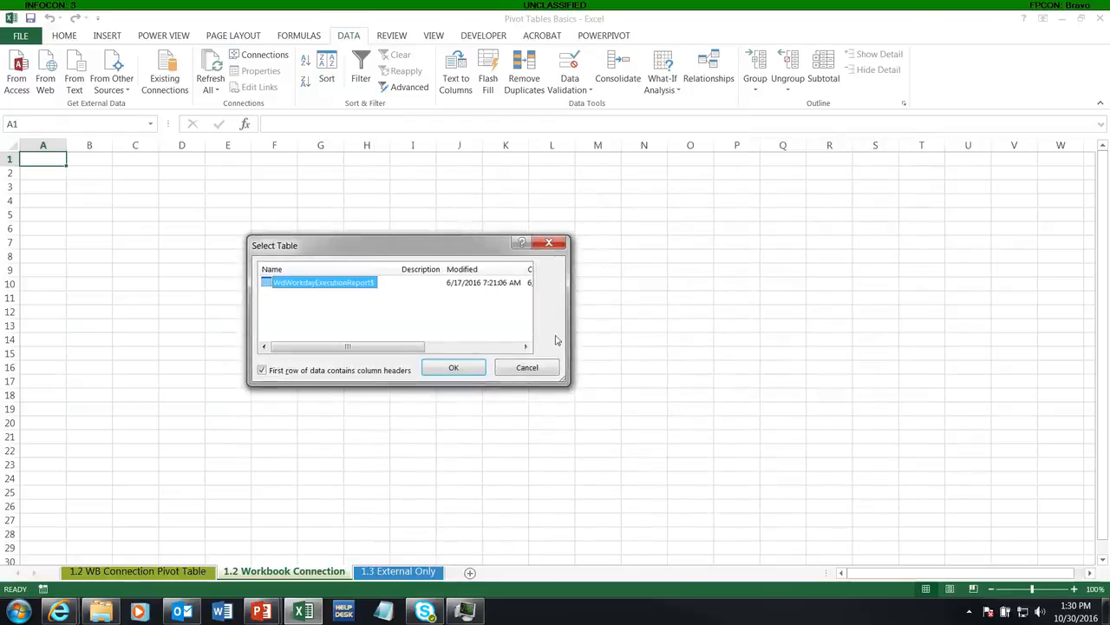
drag(565, 383, 764, 424)
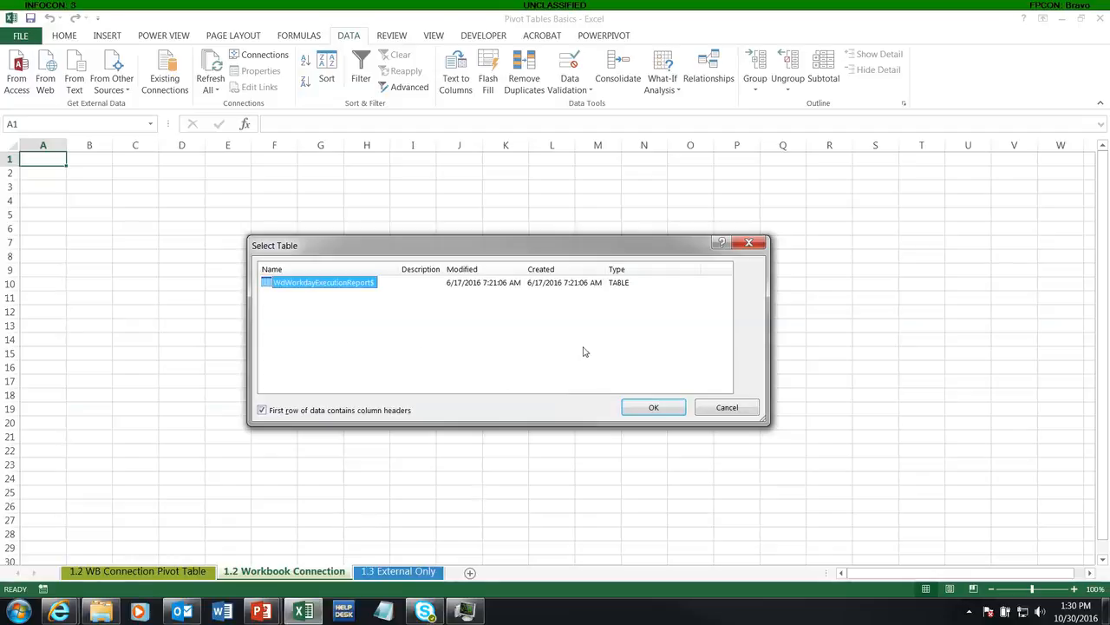
click(641, 413)
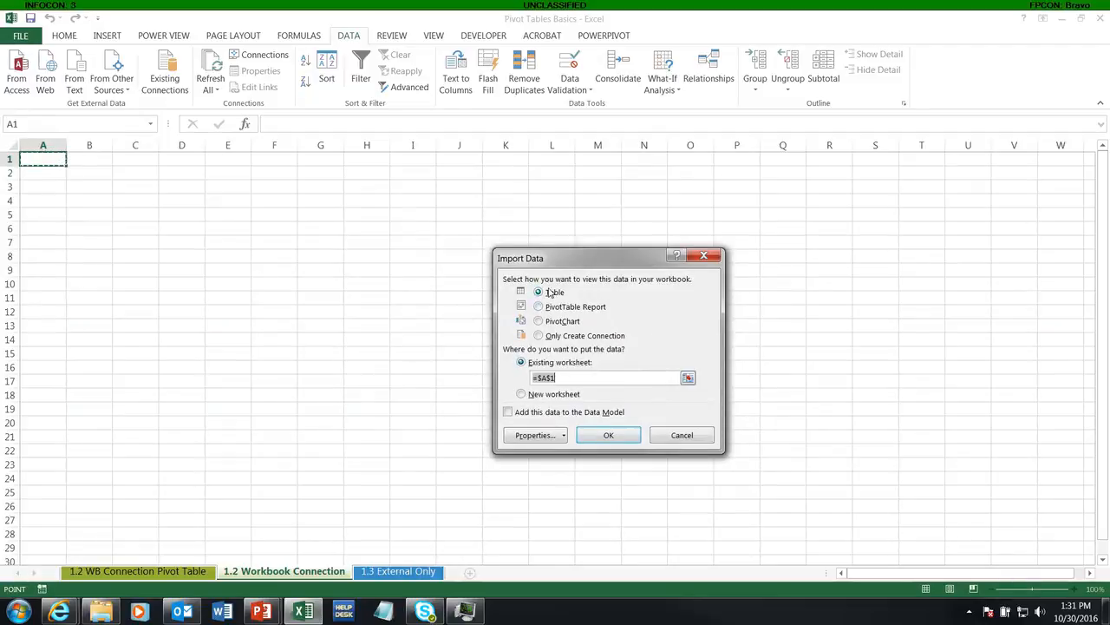
click(607, 436)
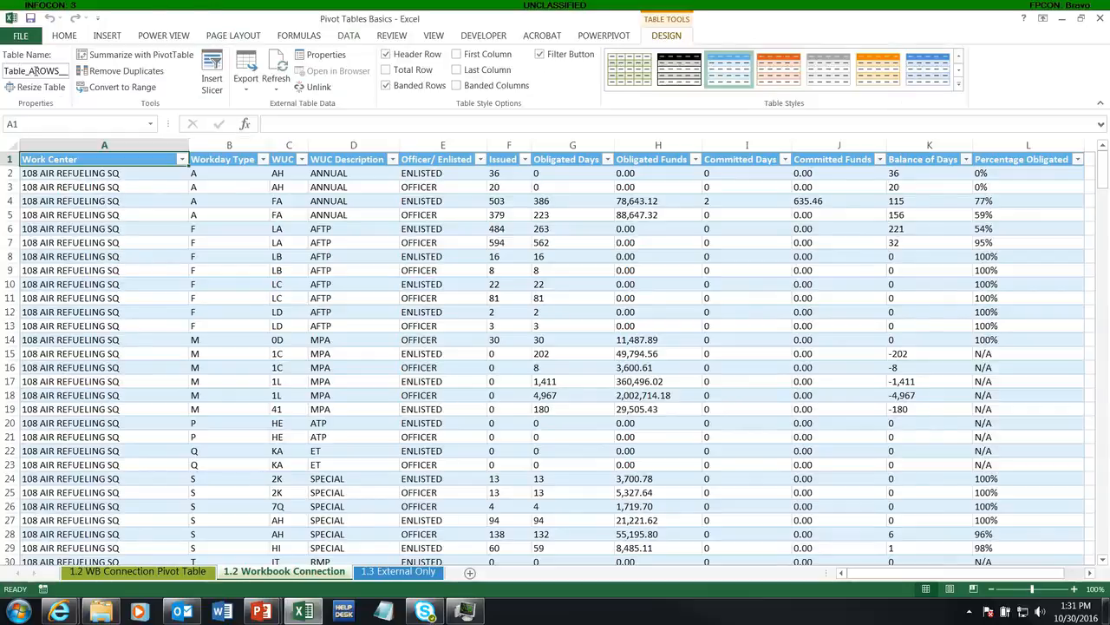
Examine the imported table's connection properties, including the connection file path, connection string and command text in its definition
click(348, 36)
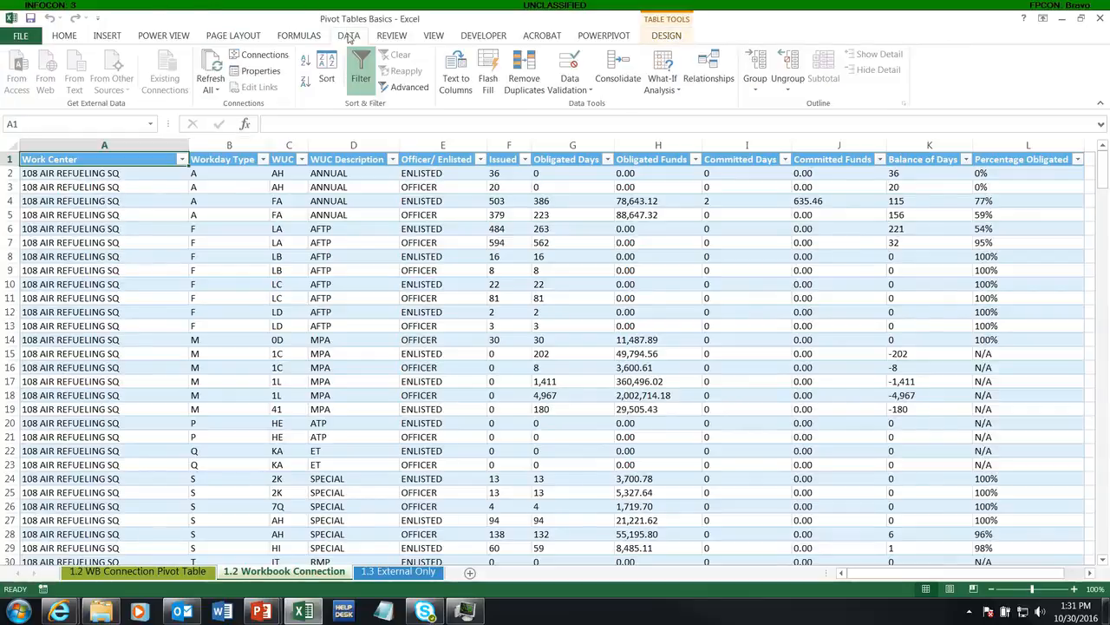
click(262, 72)
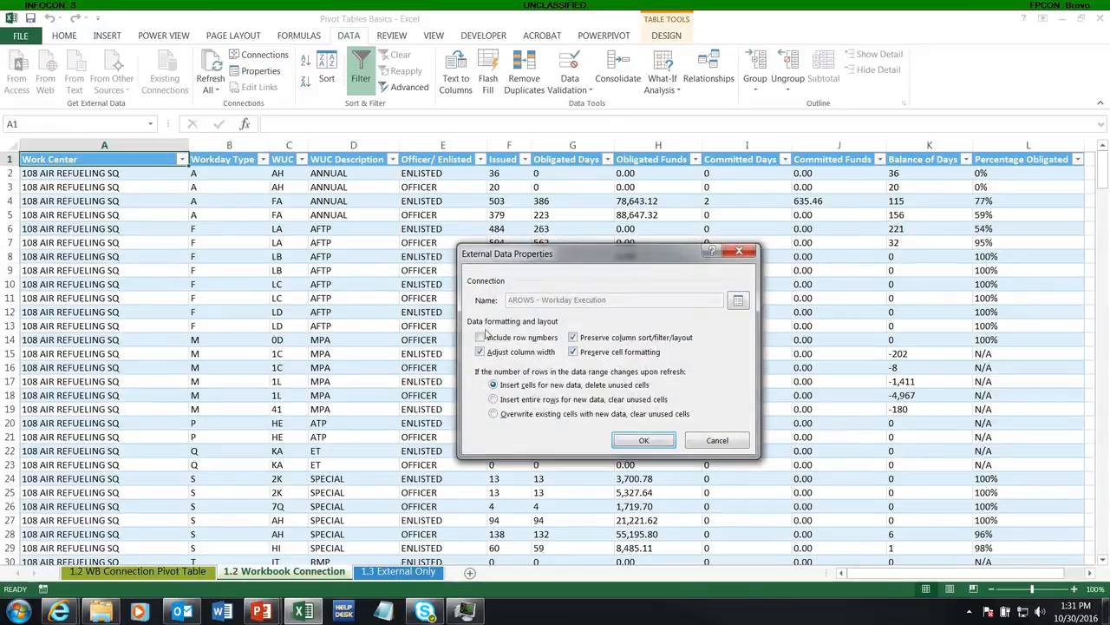
click(738, 299)
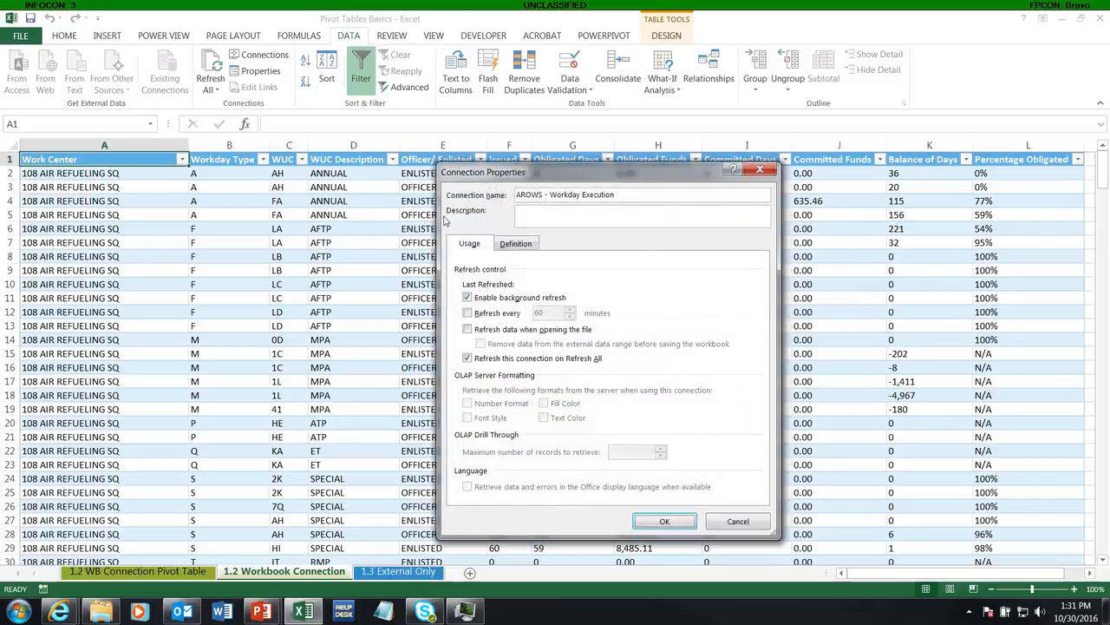
click(511, 245)
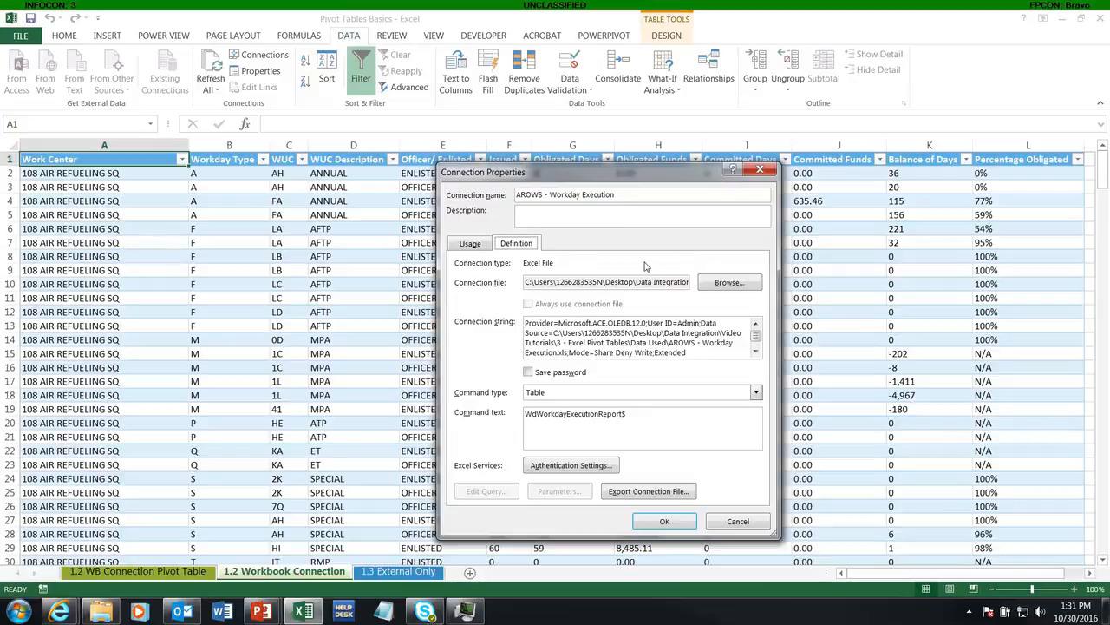
drag(770, 534, 1050, 553)
drag(925, 178, 538, 120)
drag(733, 496, 838, 506)
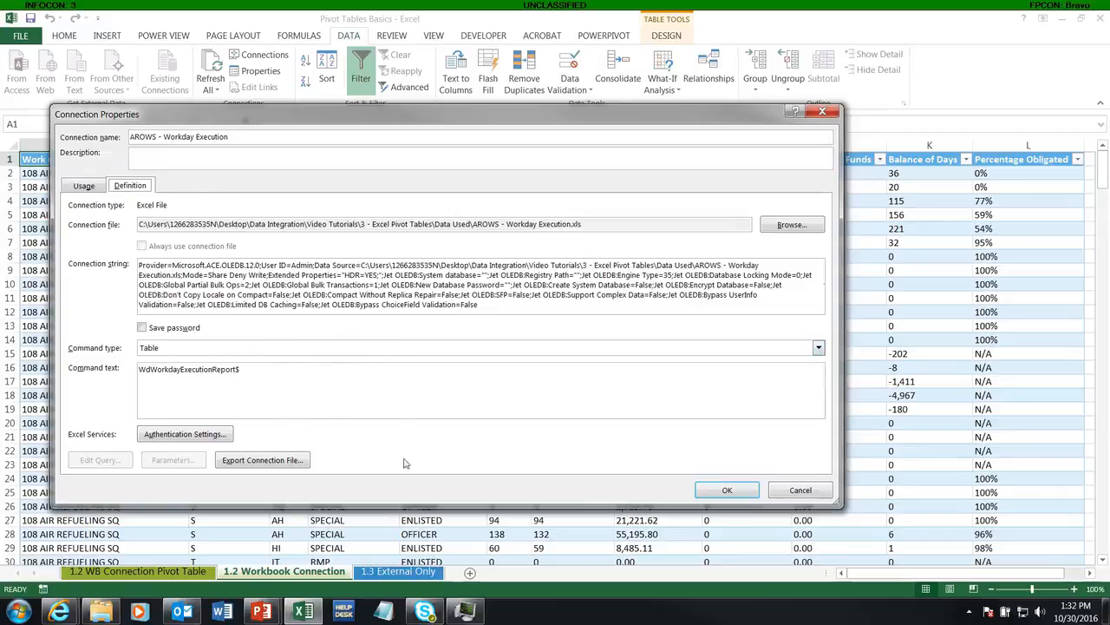
click(283, 285)
click(727, 490)
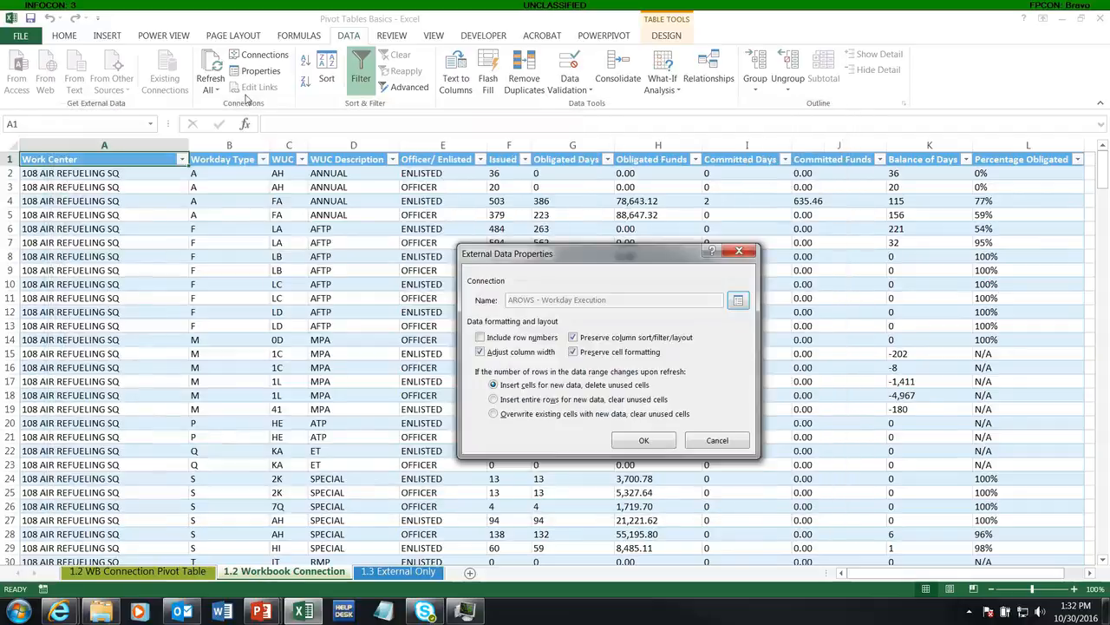
click(644, 440)
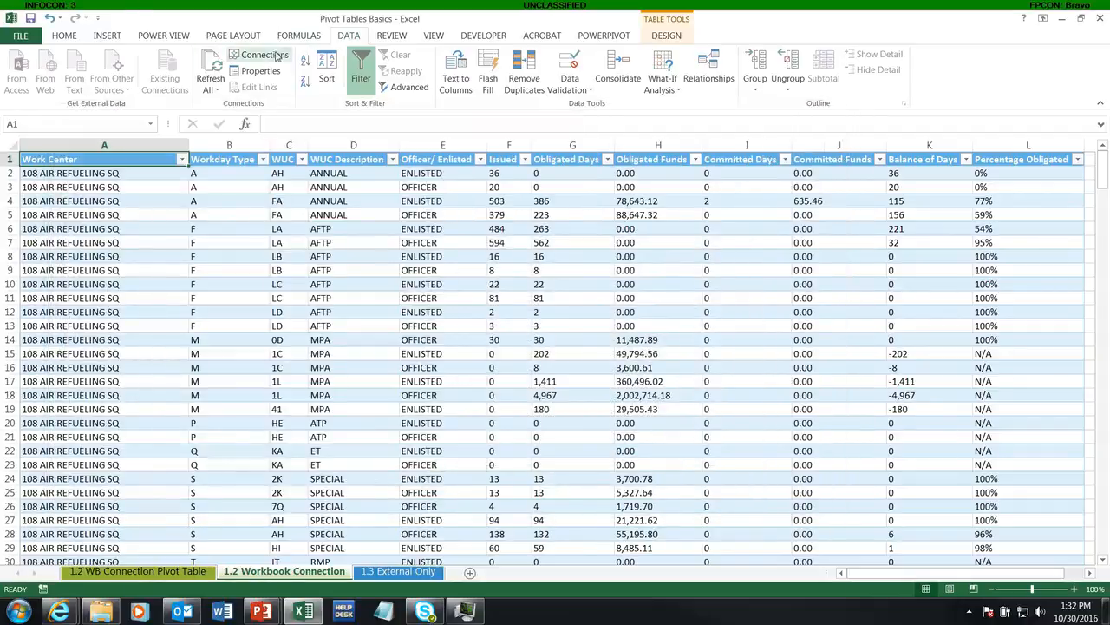
Create a PivotTable from the imported AROWS Workday Execution table at cell A1 of the existing 1.2 WB Connection Pivot Table sheet
click(358, 252)
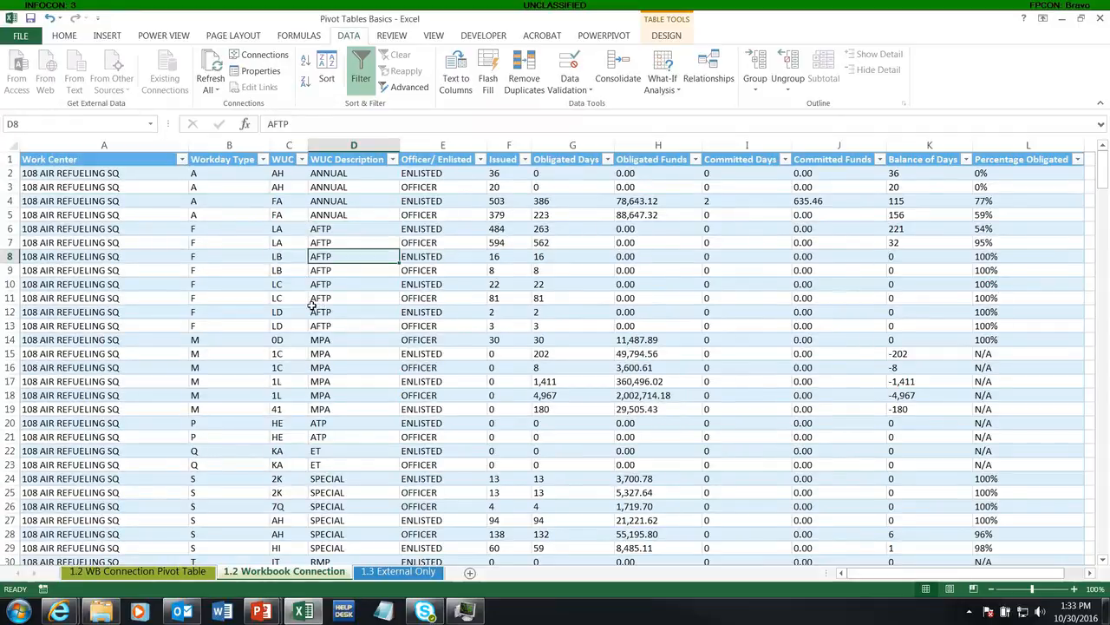
key(alt)
key(n)
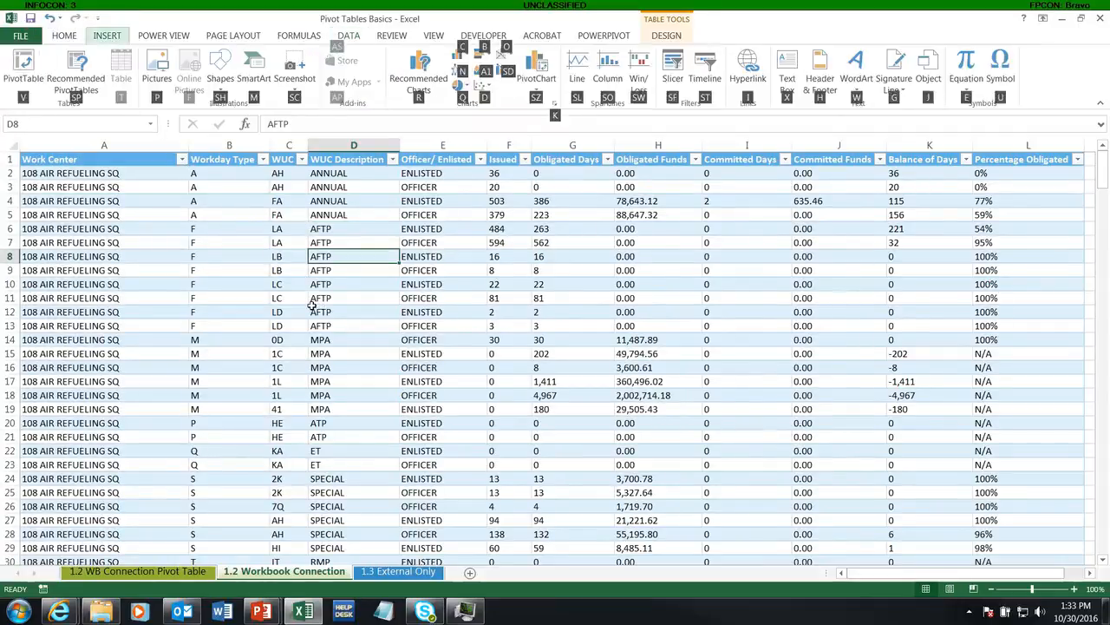
key(v)
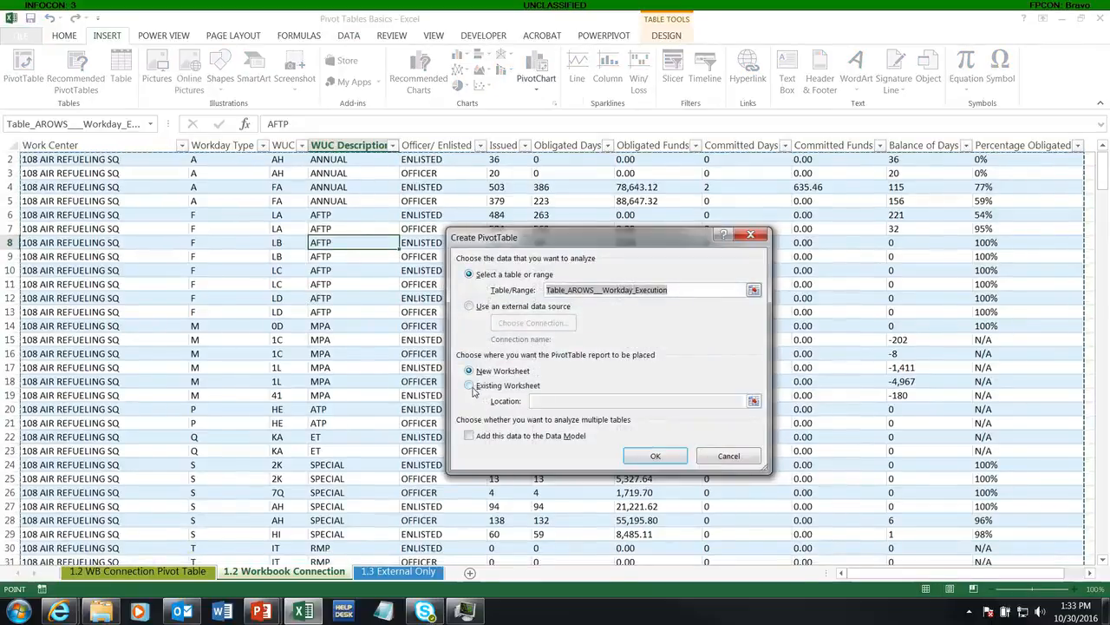
click(469, 387)
click(533, 401)
click(138, 571)
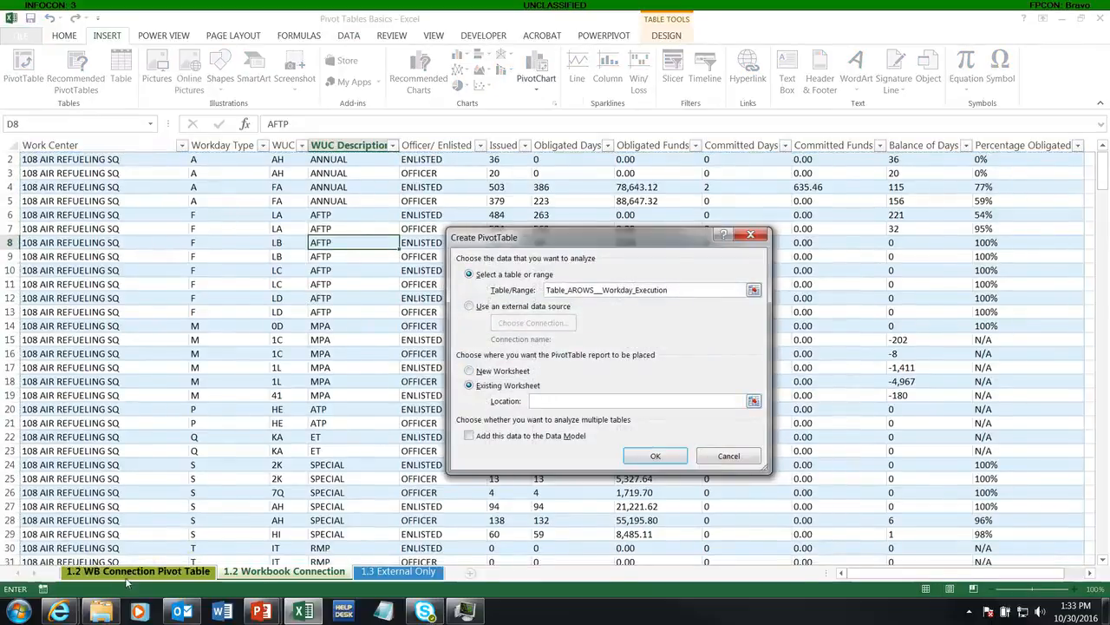
click(44, 170)
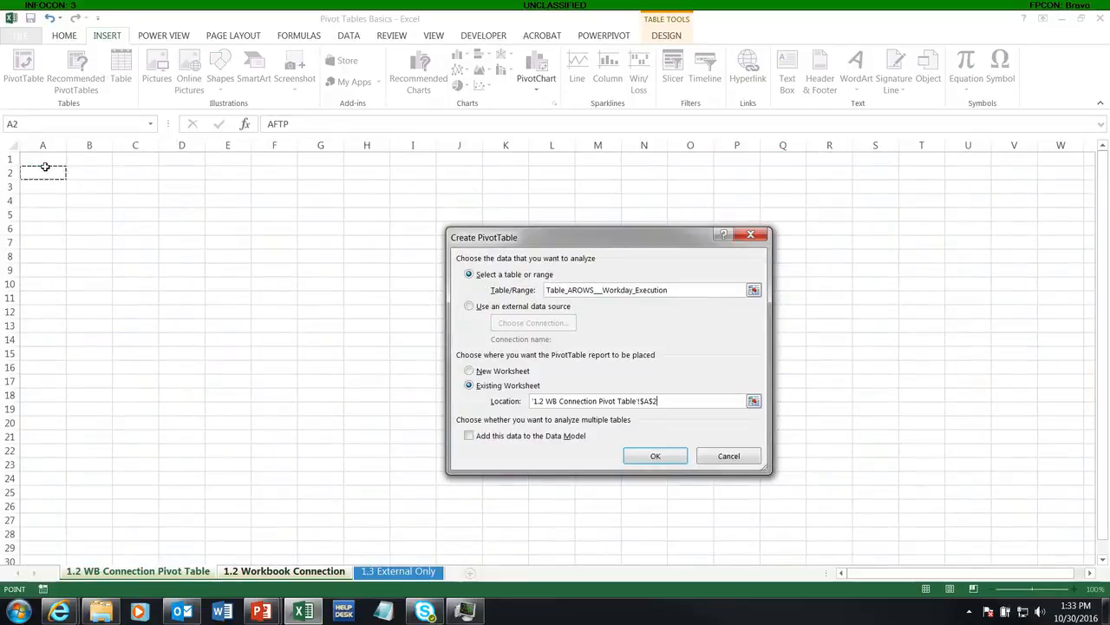
click(44, 160)
click(654, 455)
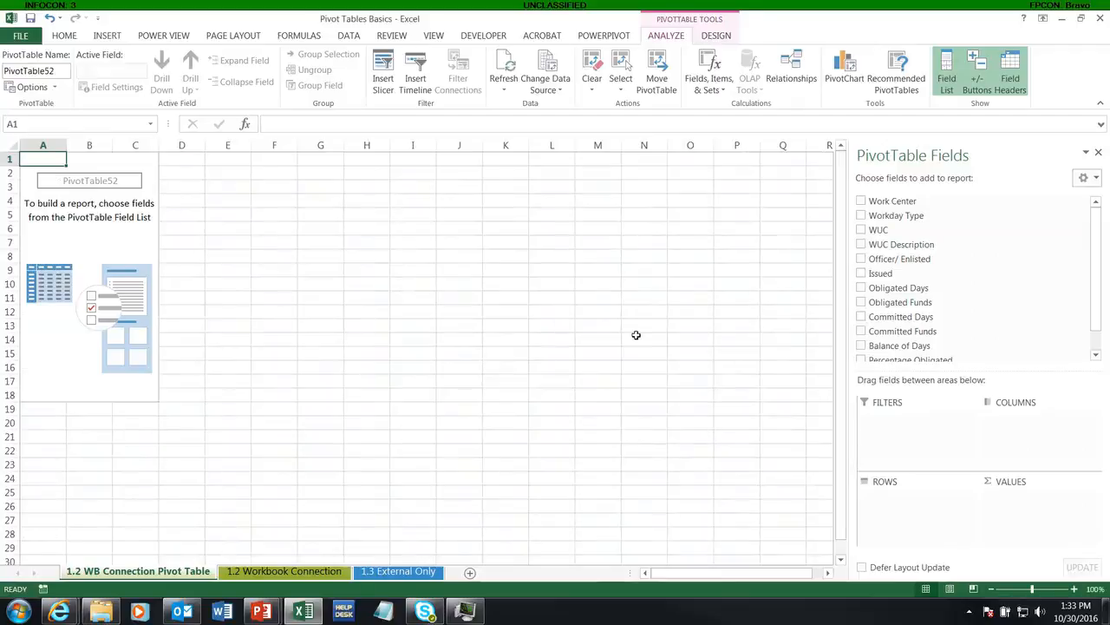
Add the Work Center and Committed Days fields to the PivotTable rows and show the report in tabular form
click(861, 201)
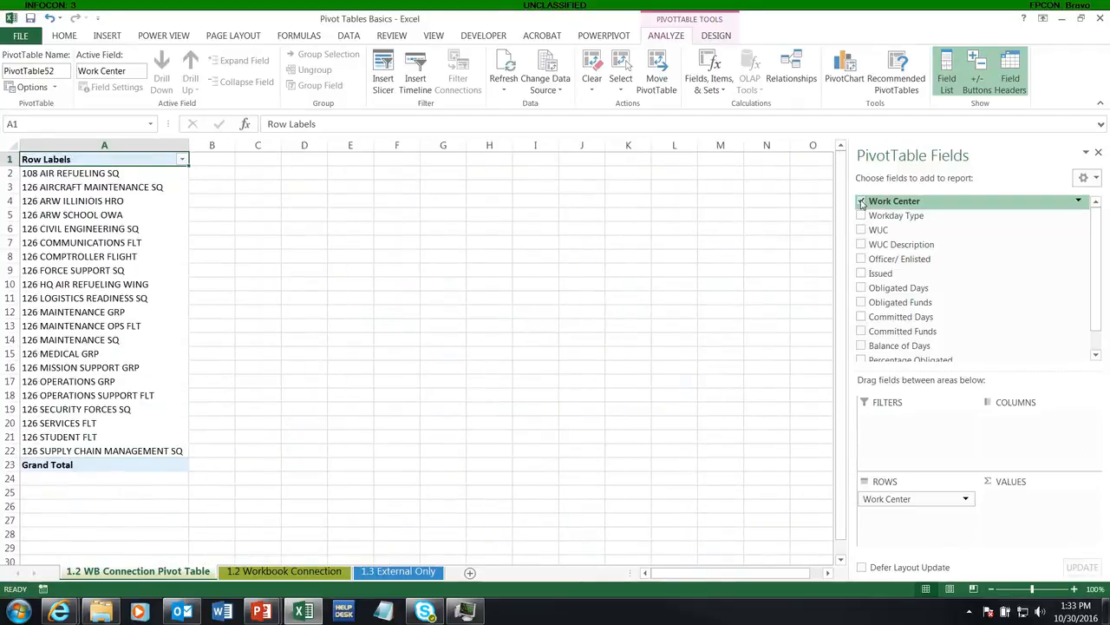
click(860, 317)
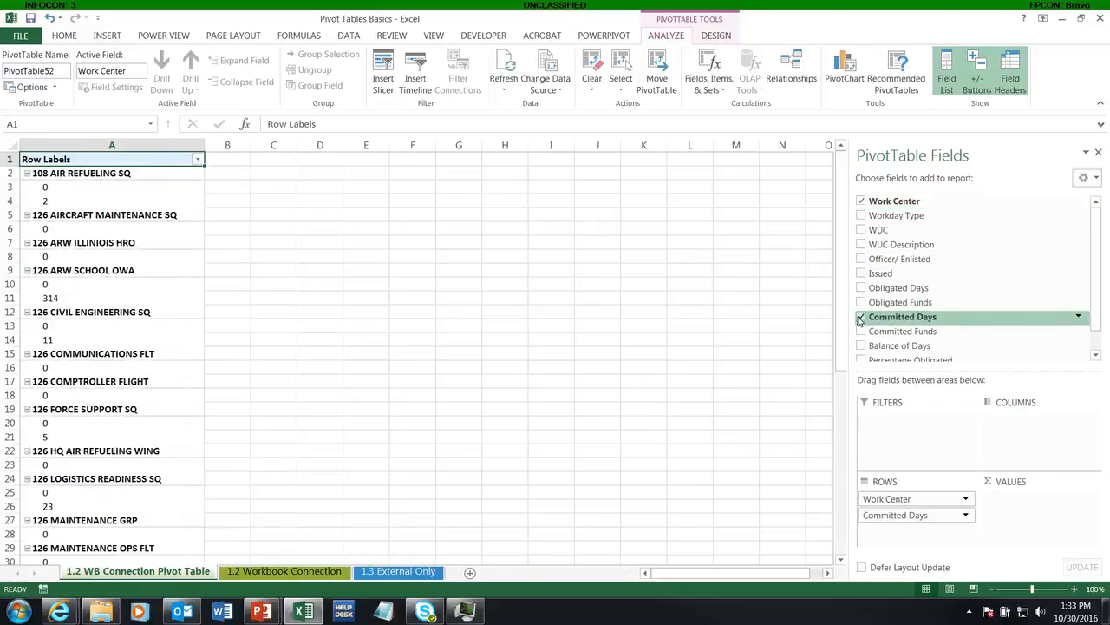
click(713, 36)
click(94, 82)
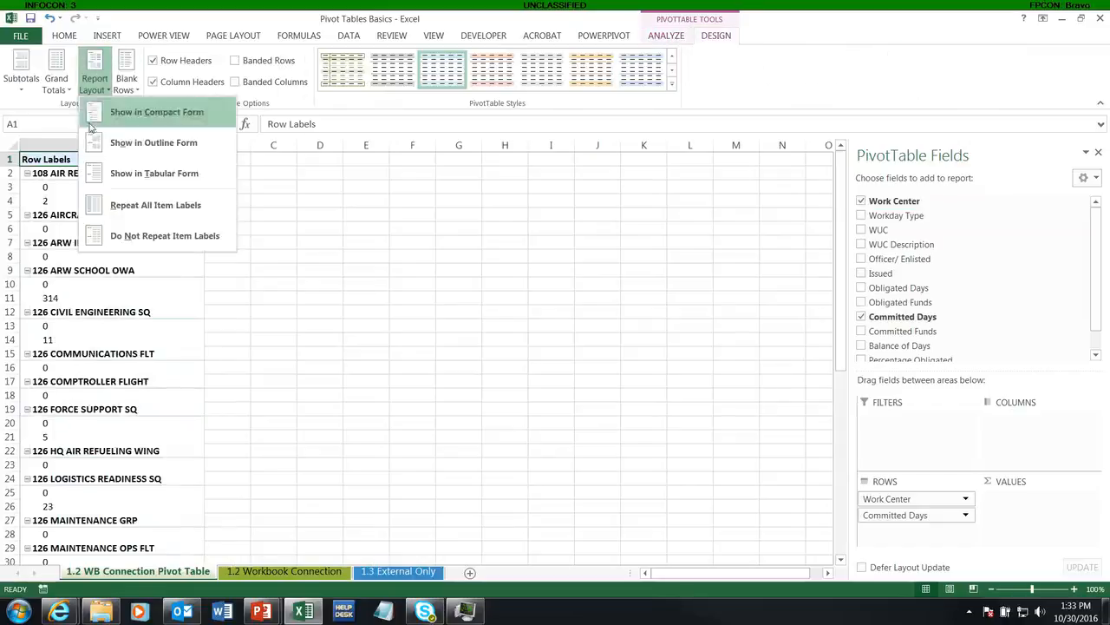
click(130, 173)
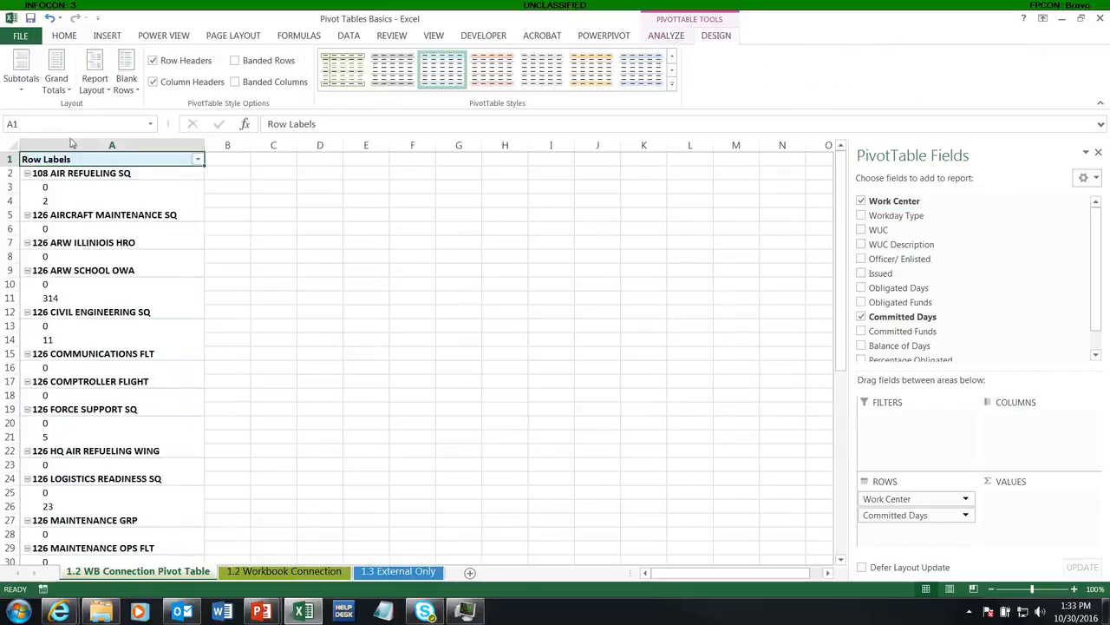
Turn off the PivotTable's grand totals and its subtotals
click(59, 85)
click(66, 111)
click(21, 78)
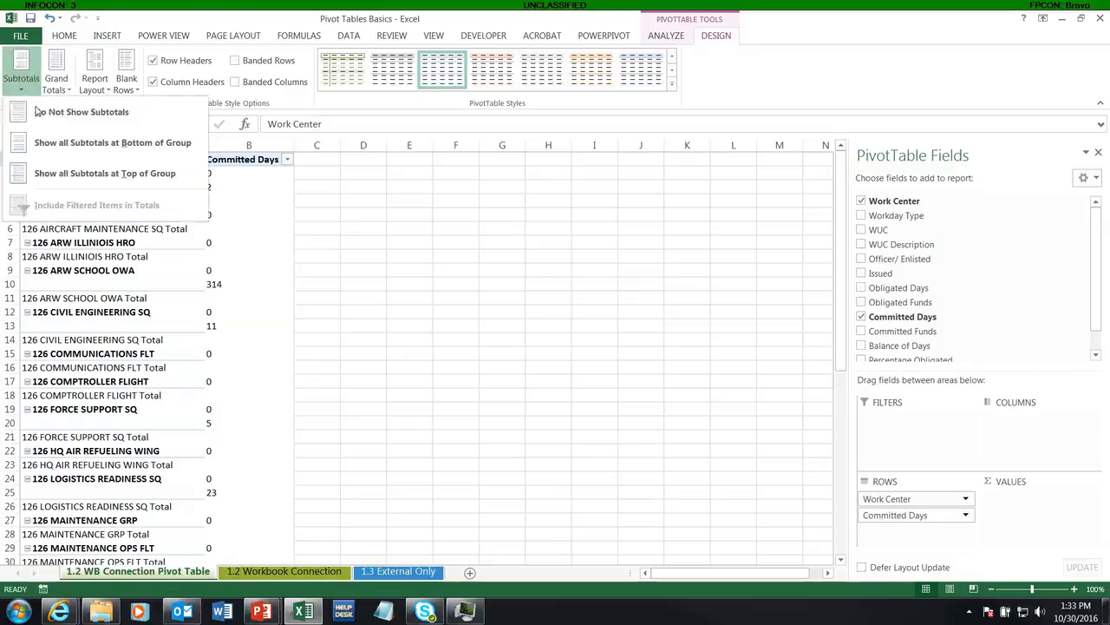
click(39, 111)
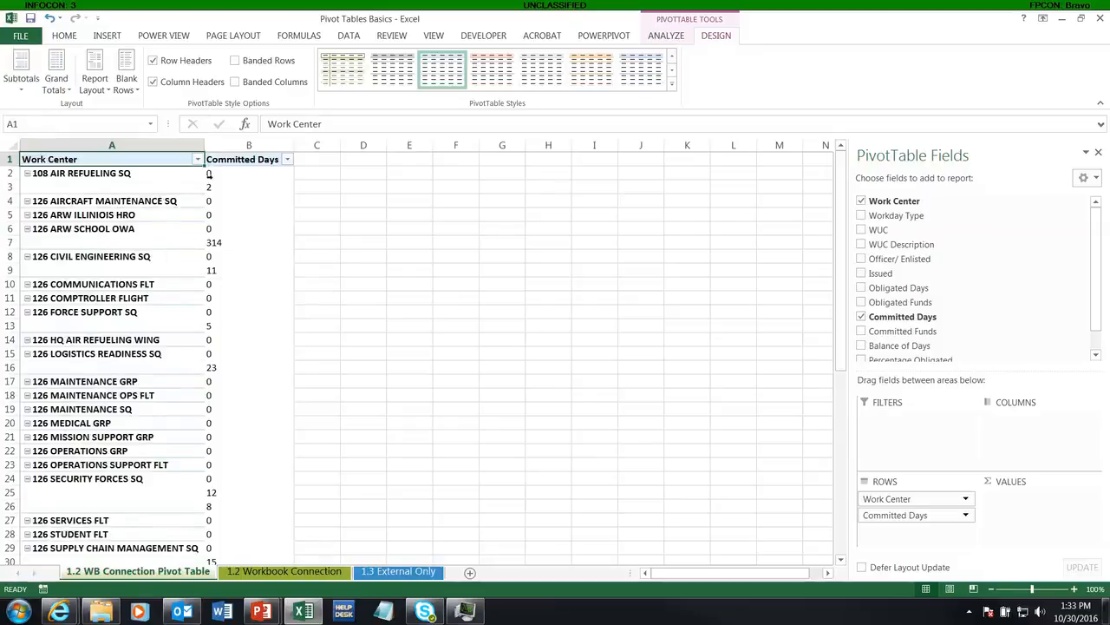
drag(217, 172, 218, 253)
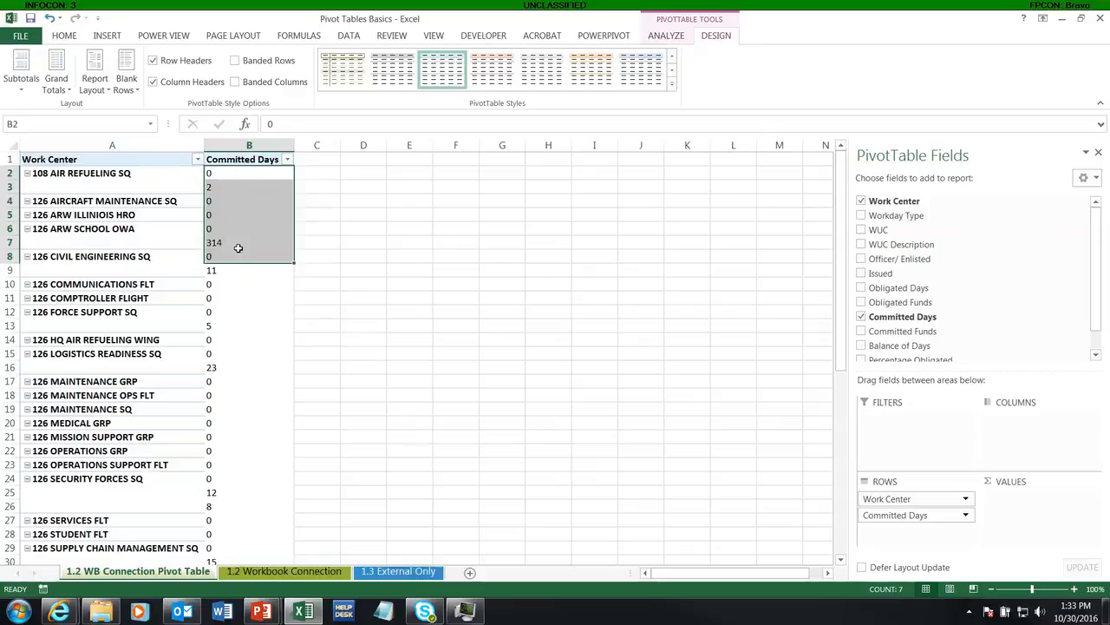
click(266, 243)
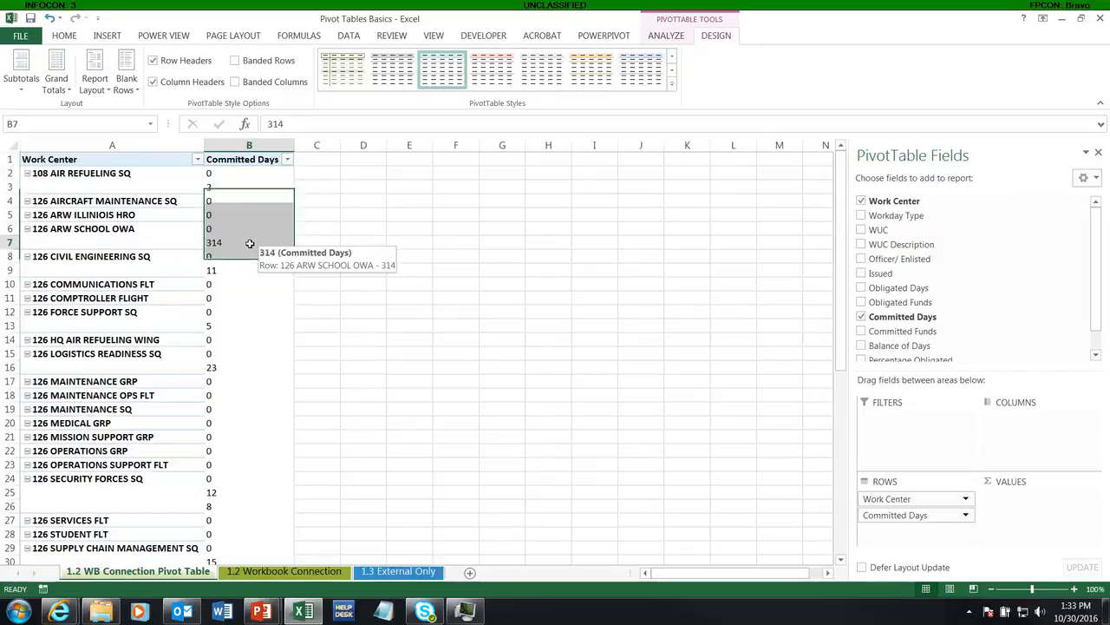
Add a Commit Days column header in M1 of the 1.2 Workbook Connection sheet and fit the column's width
click(287, 571)
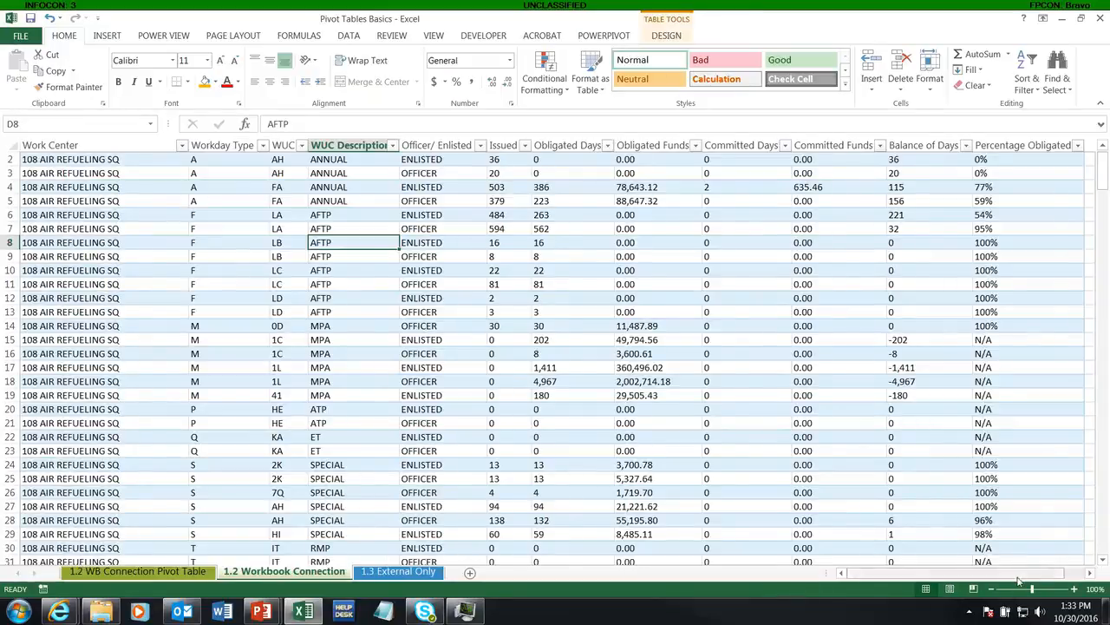
click(1092, 574)
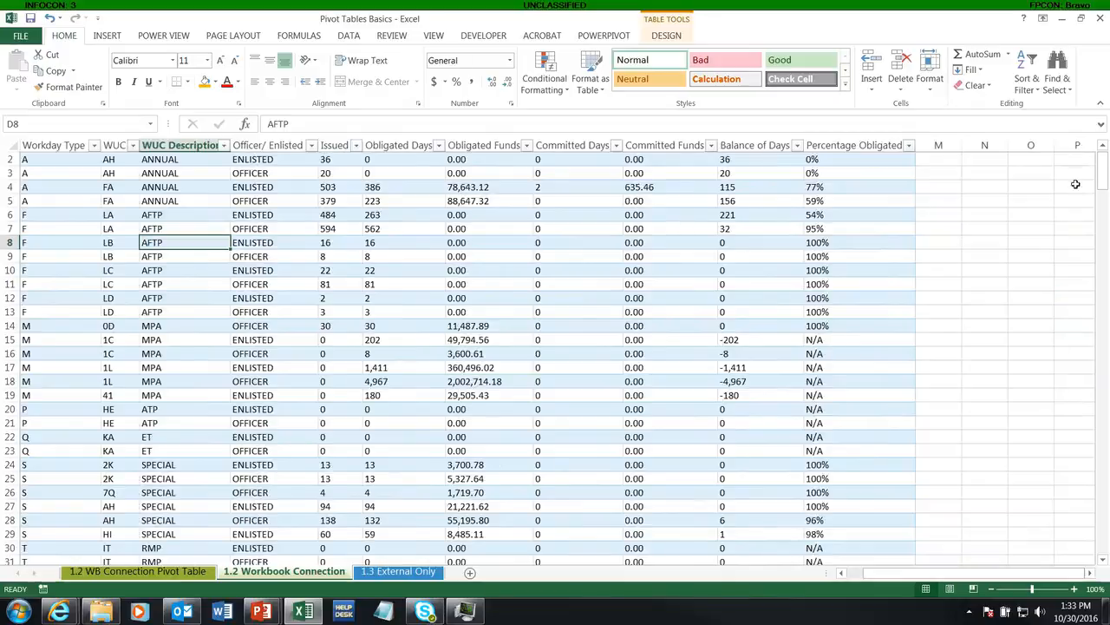
scroll(996, 193, up, 1)
click(939, 161)
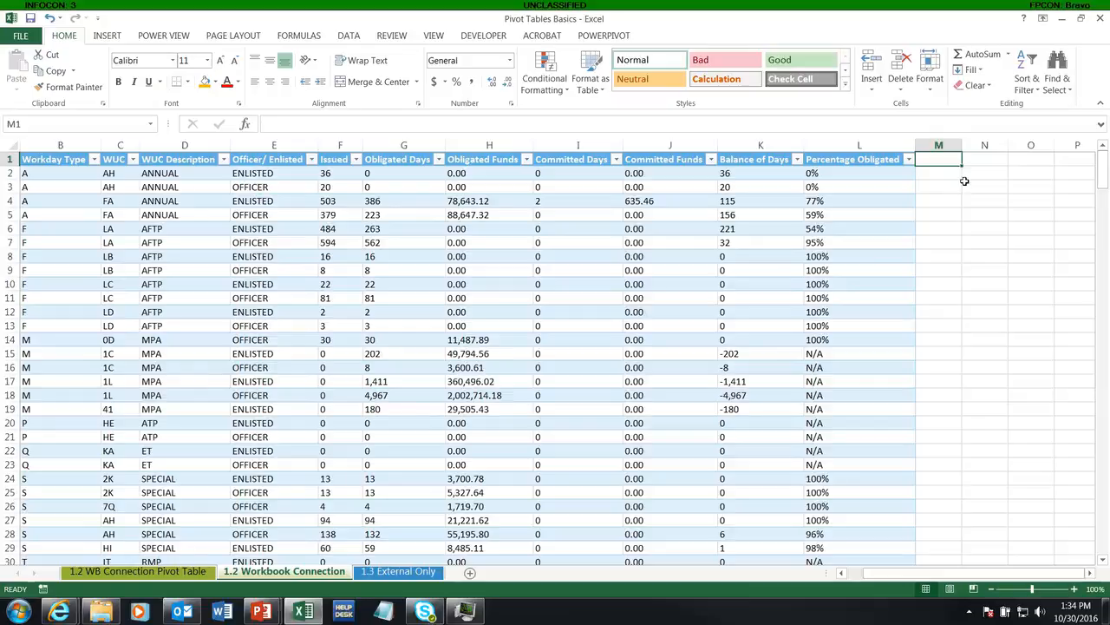
text(Commi)
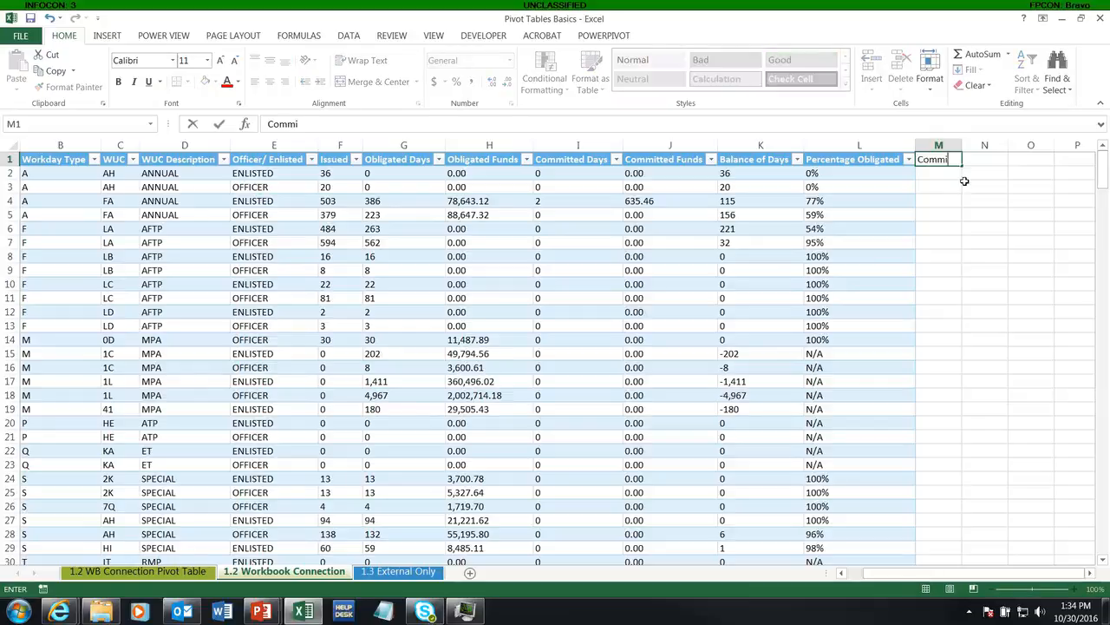
text(t Days)
key(Return)
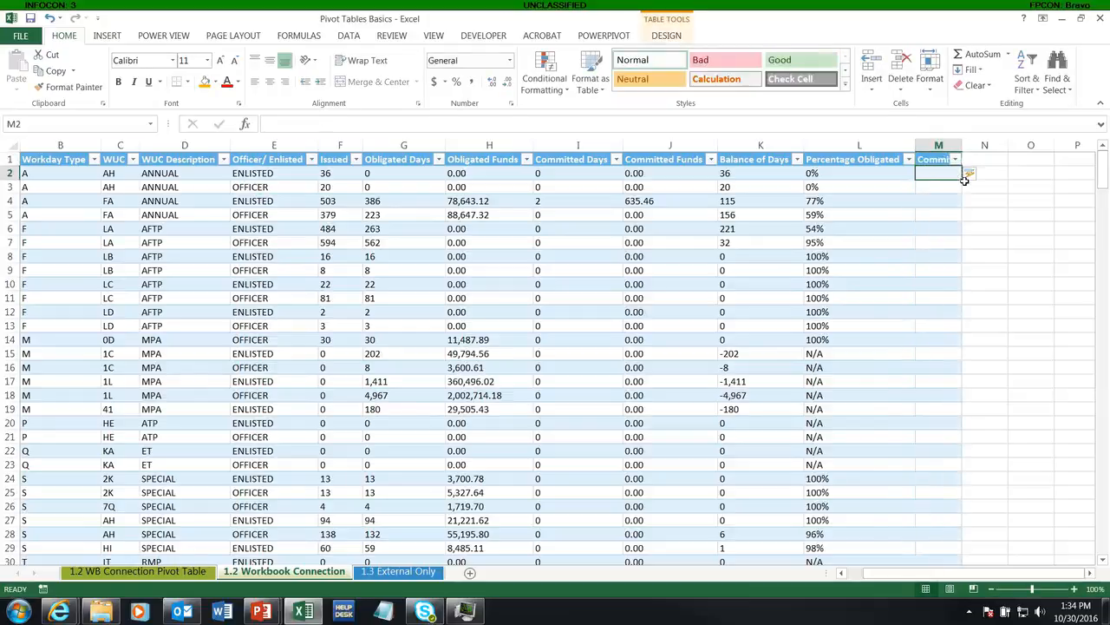
double_click(964, 150)
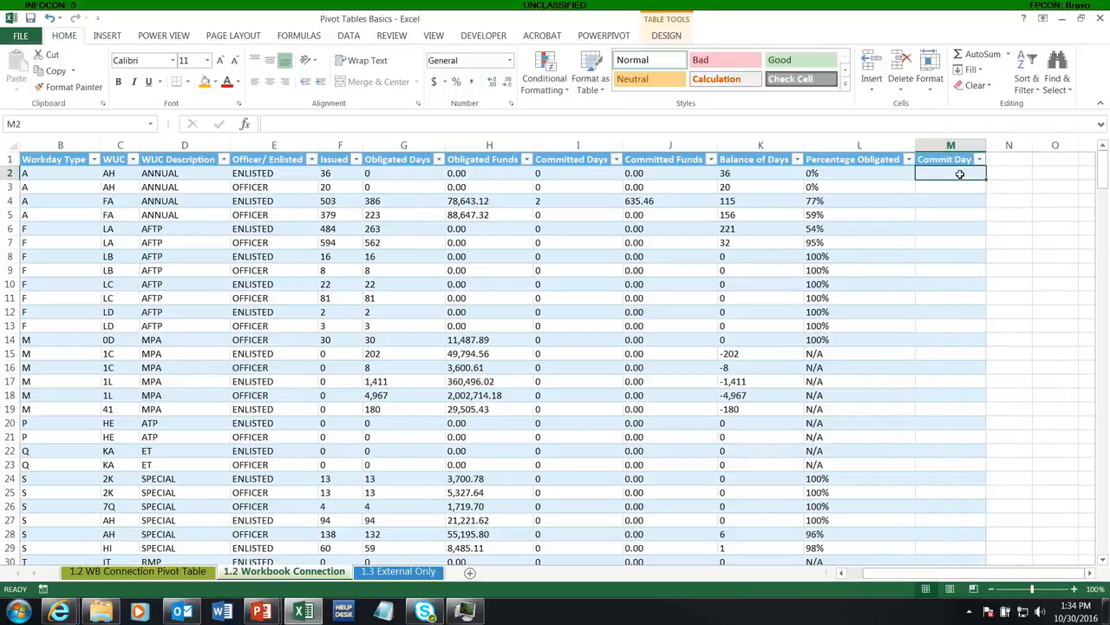
Fill the Commit Days column with the formula =VALUE([@[Committed Days]]), entered in M2
text(=)
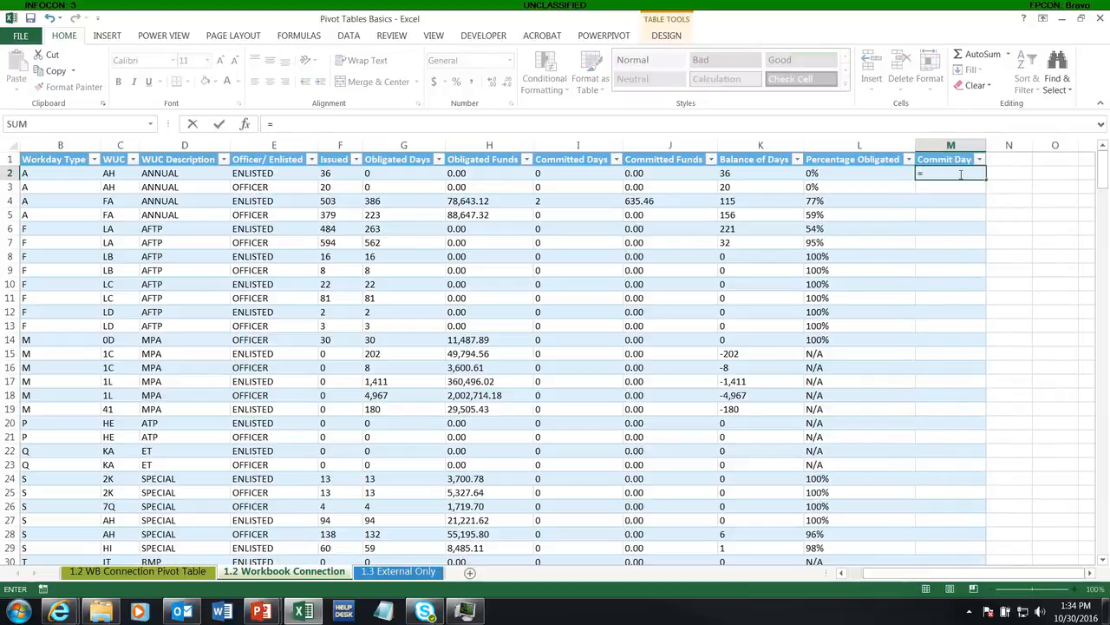
text(vla)
key(BackSpace)
key(BackSpace)
text(al)
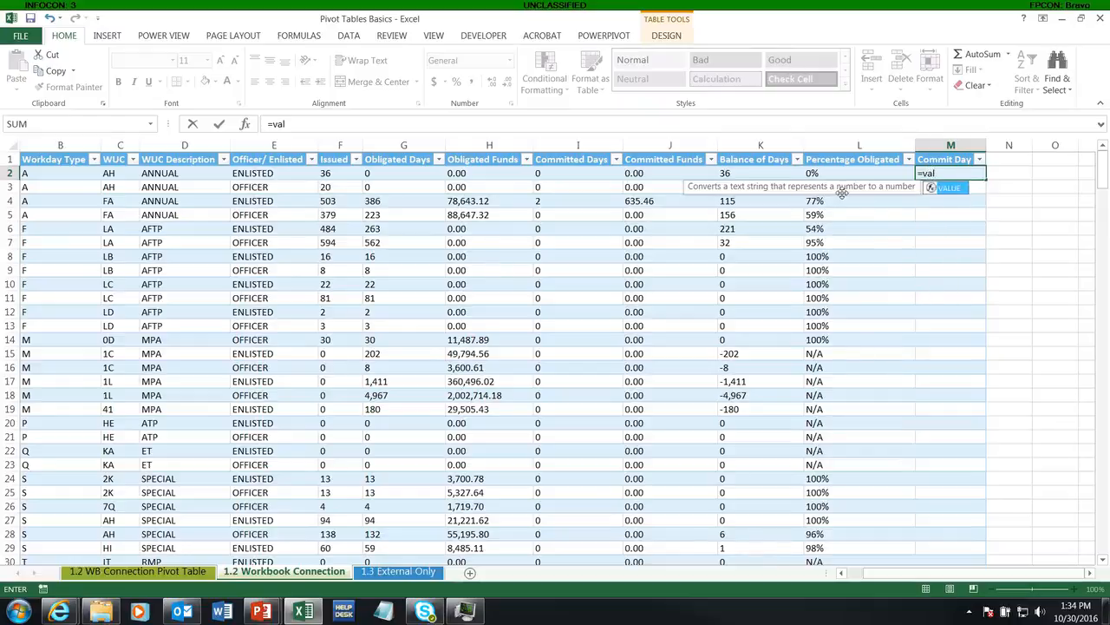
key(Tab)
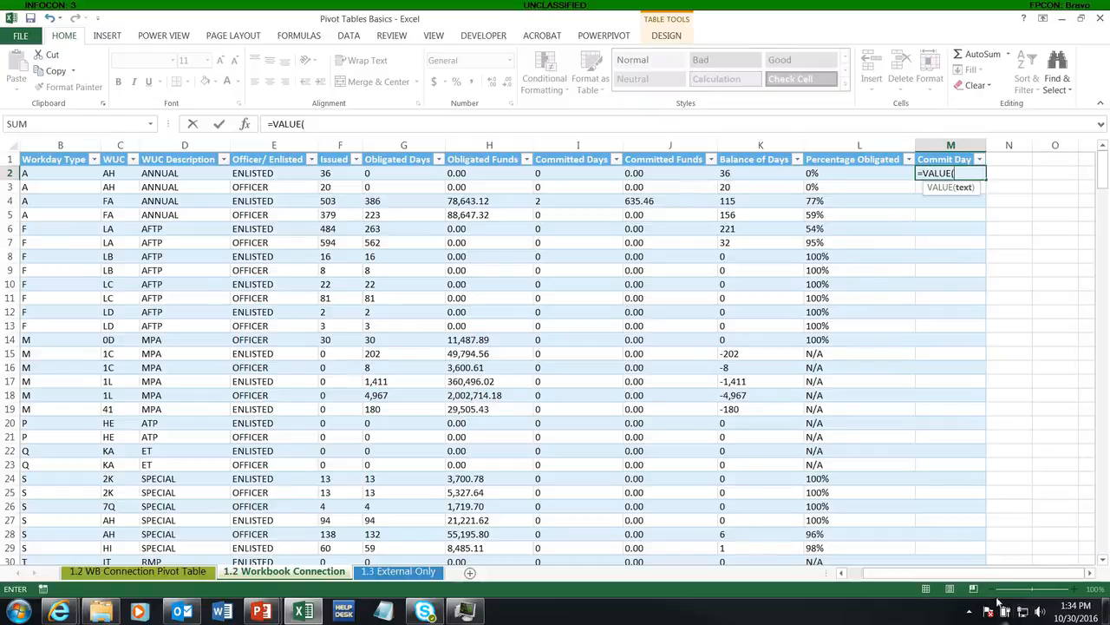
drag(981, 580, 948, 581)
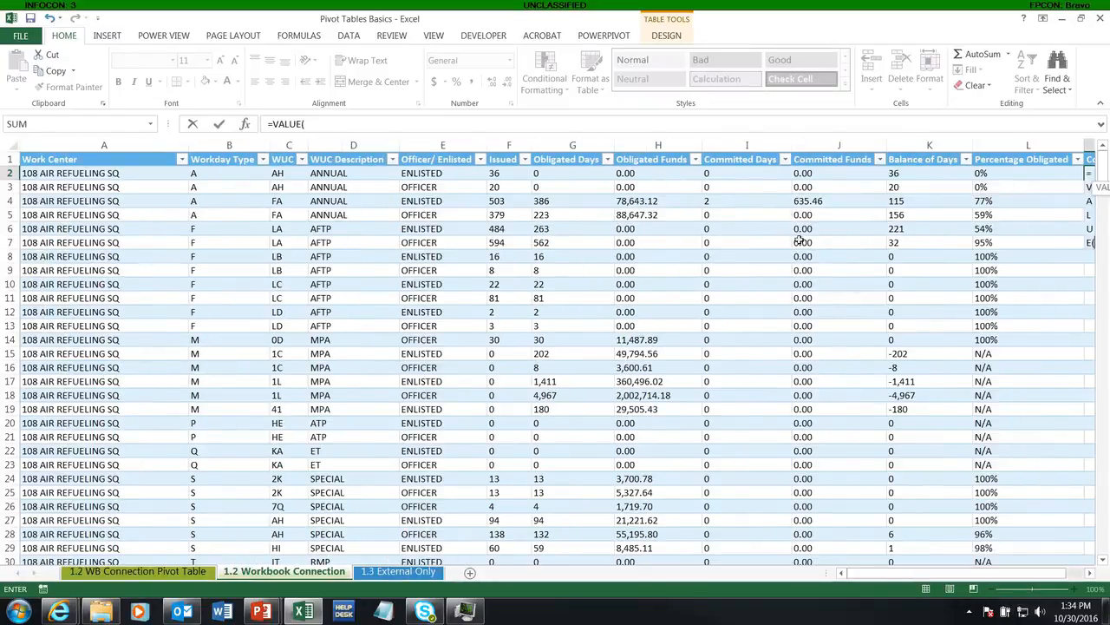
click(729, 173)
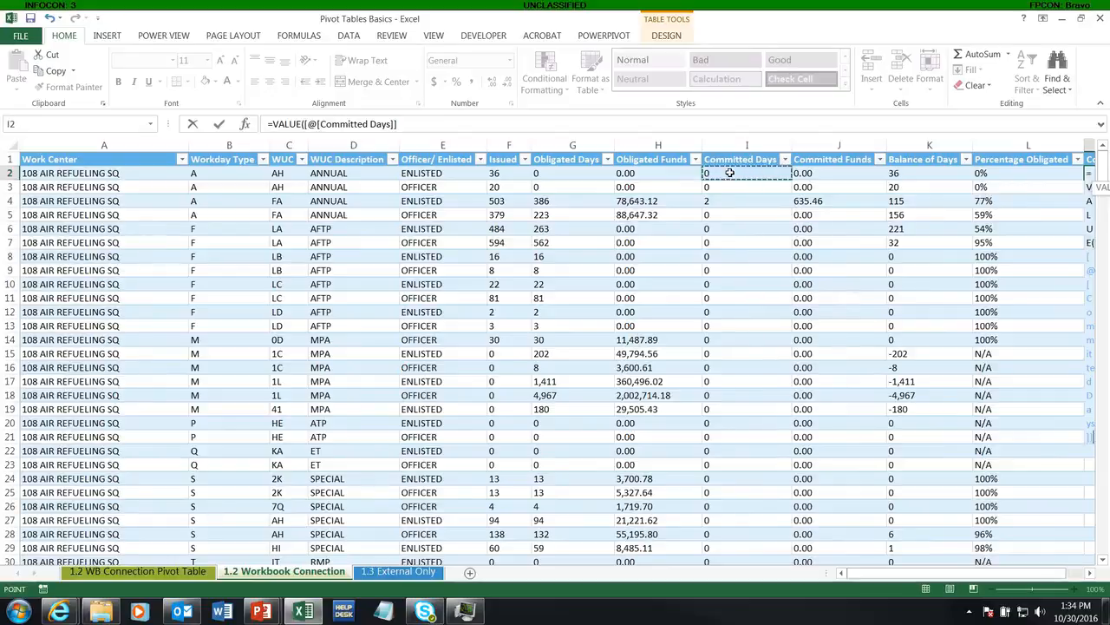
text())
key(Return)
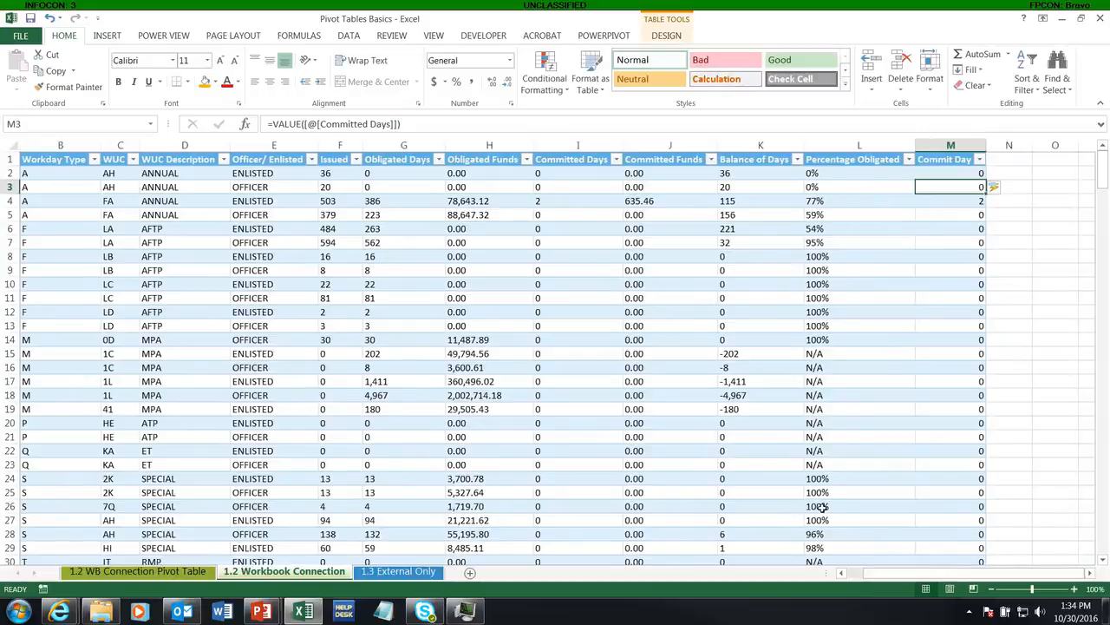
Add the column headers Ob Days in N1 and Balance in O1 to extend the table
ctrl+scroll(822, 507, down, 1)
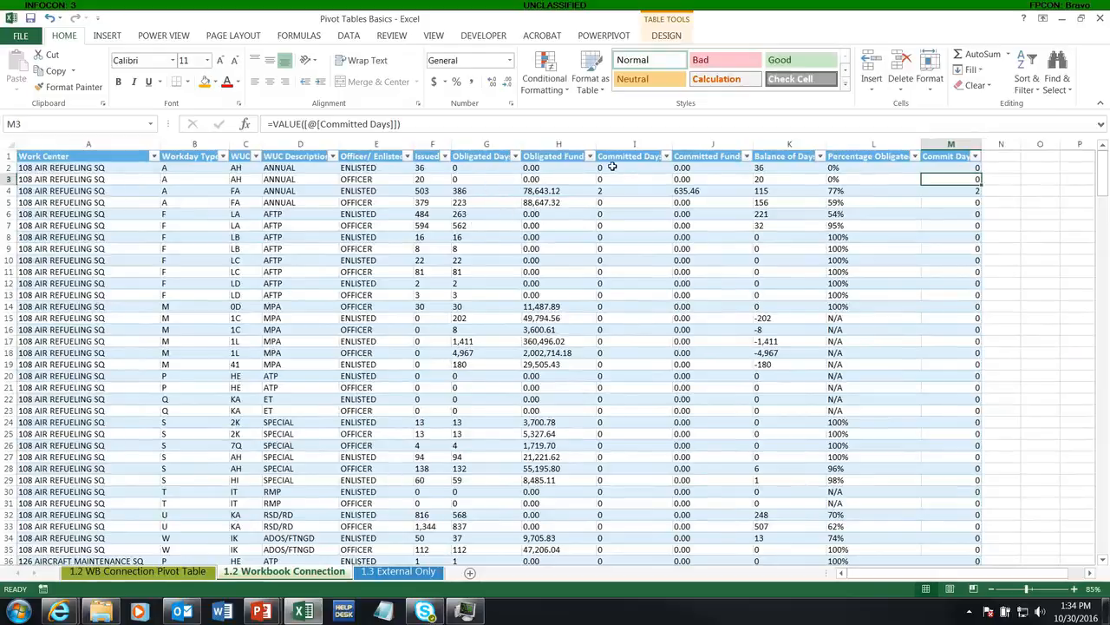
click(611, 166)
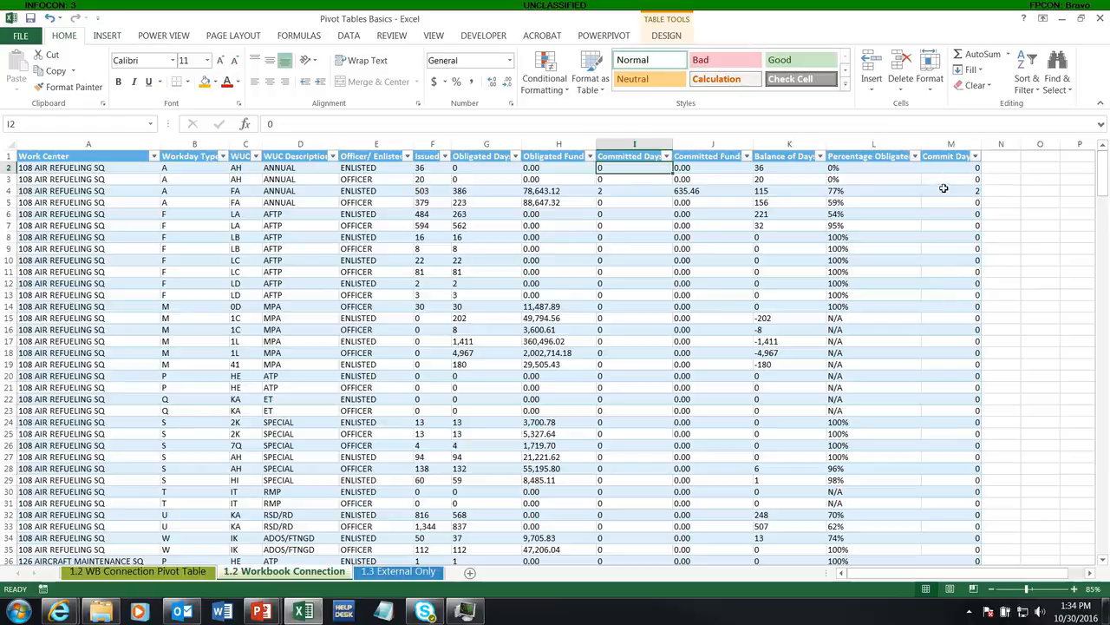
click(988, 156)
text(Ob D)
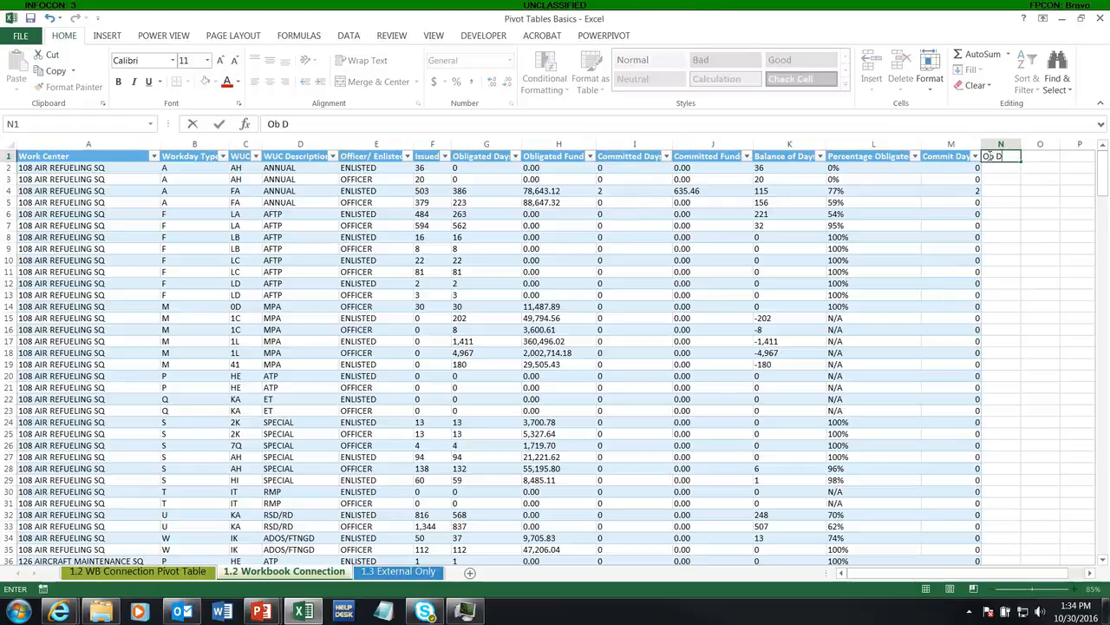
text(ays)
key(Tab)
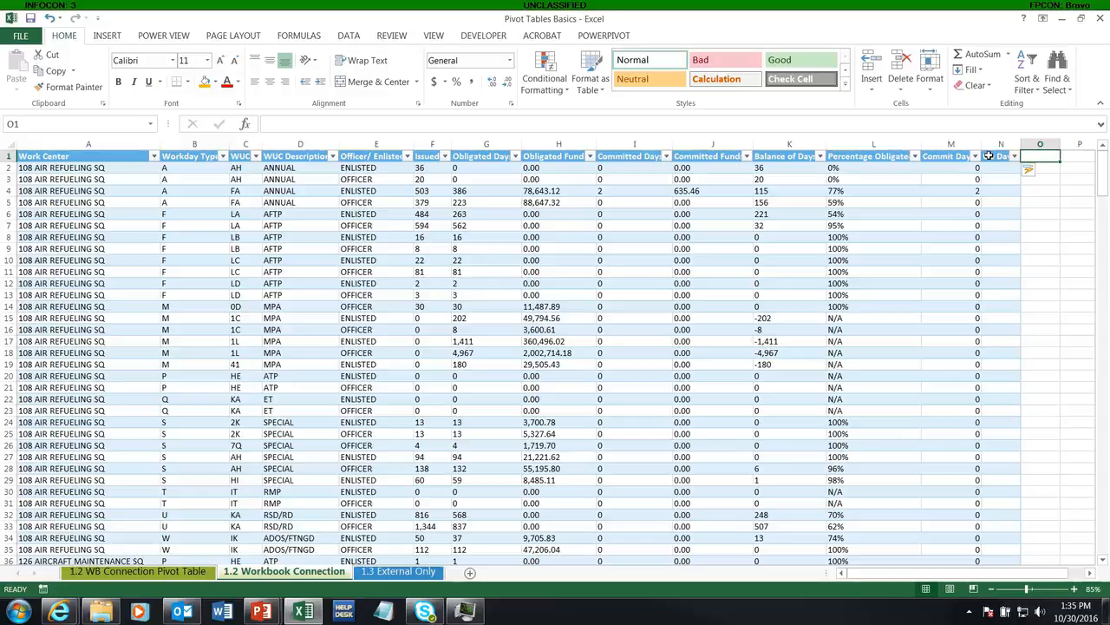
text(Balance)
key(Return)
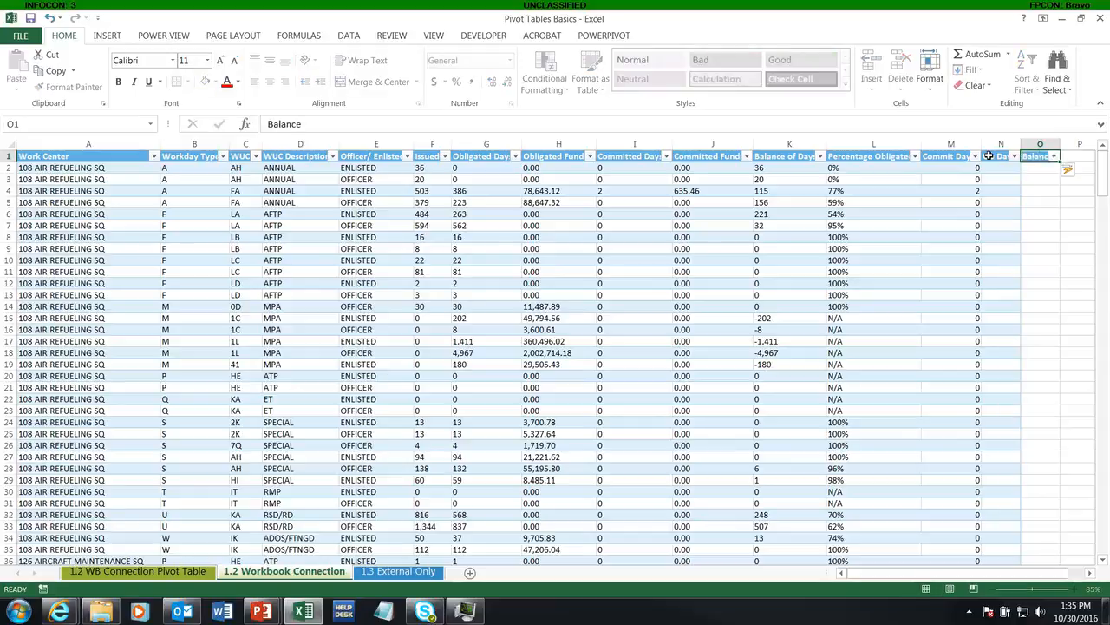
Fill the Ob Days column with the formula =VALUE([@[Obligated Days]]), entered in N2
click(991, 168)
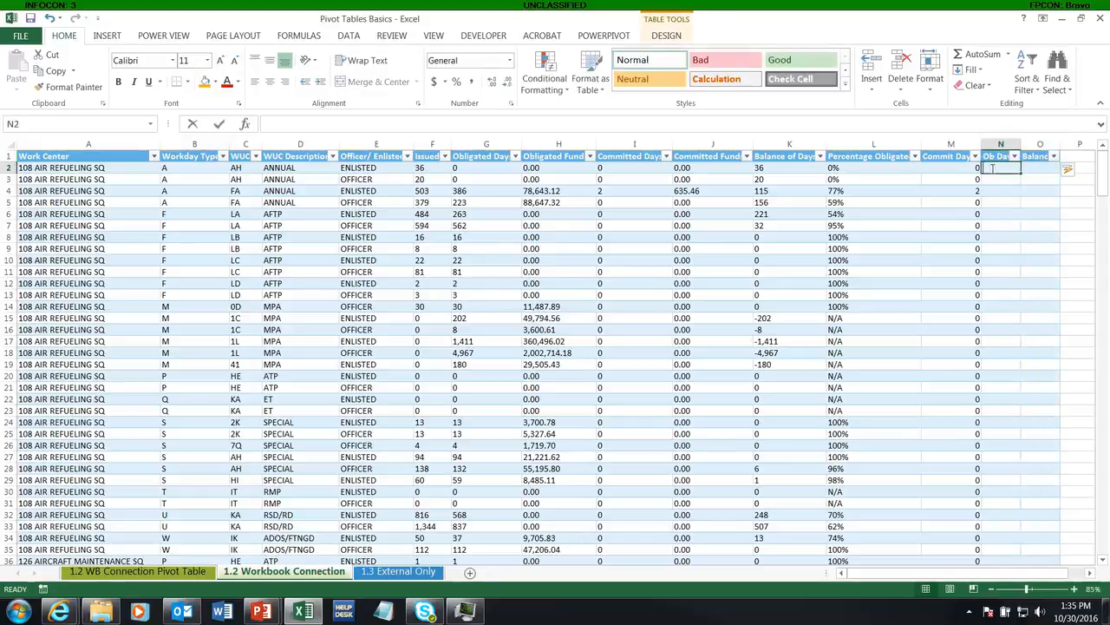
text(=val)
key(Tab)
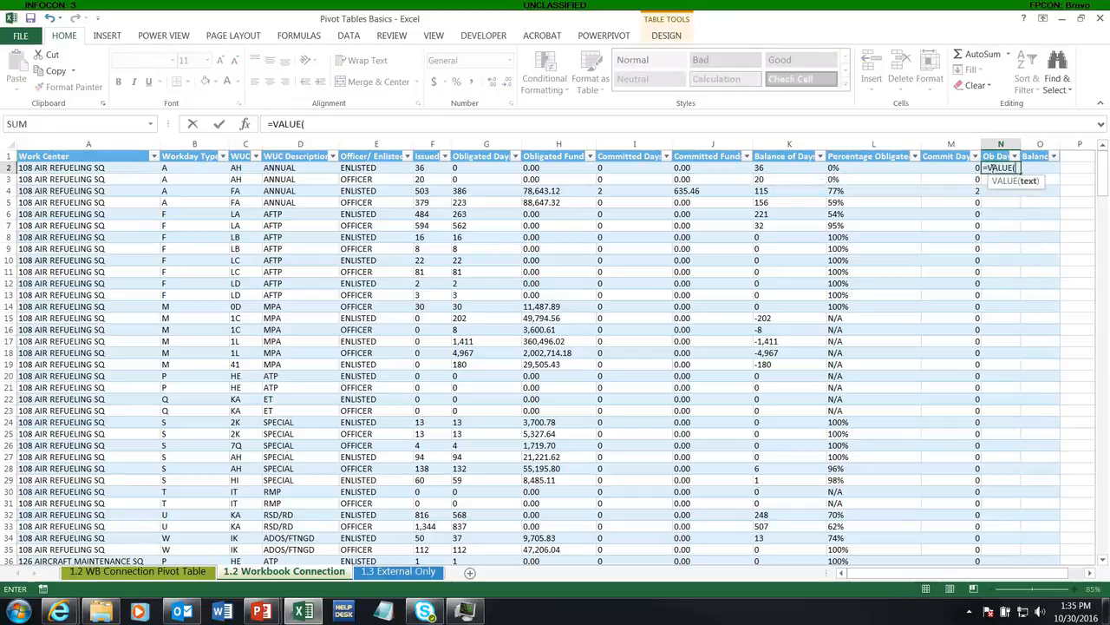
key(Left)
key(Left)
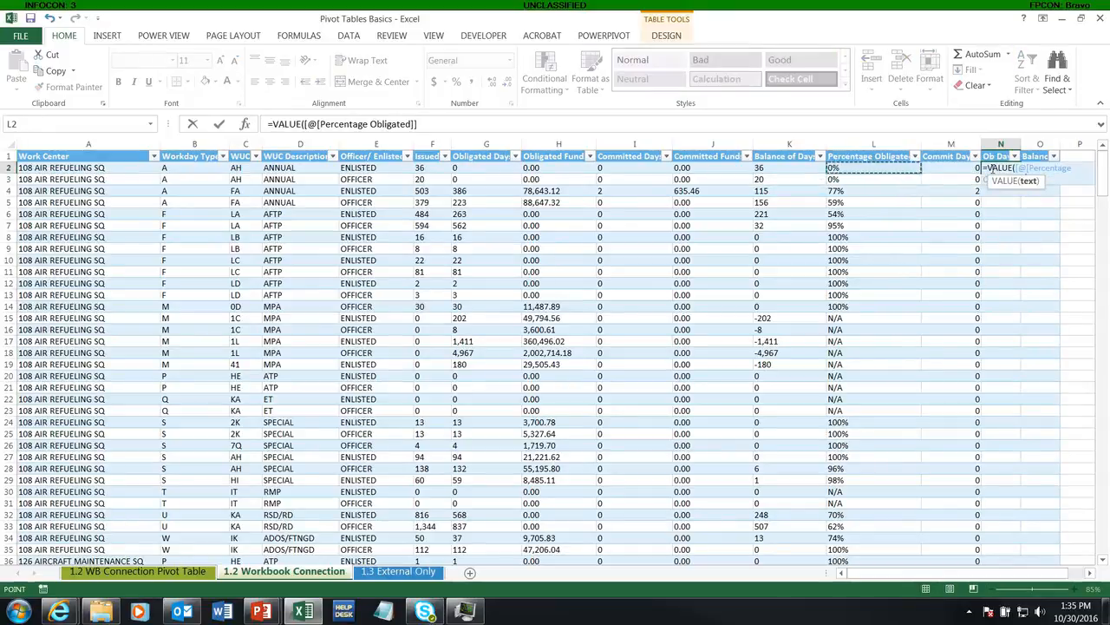
key(Left)
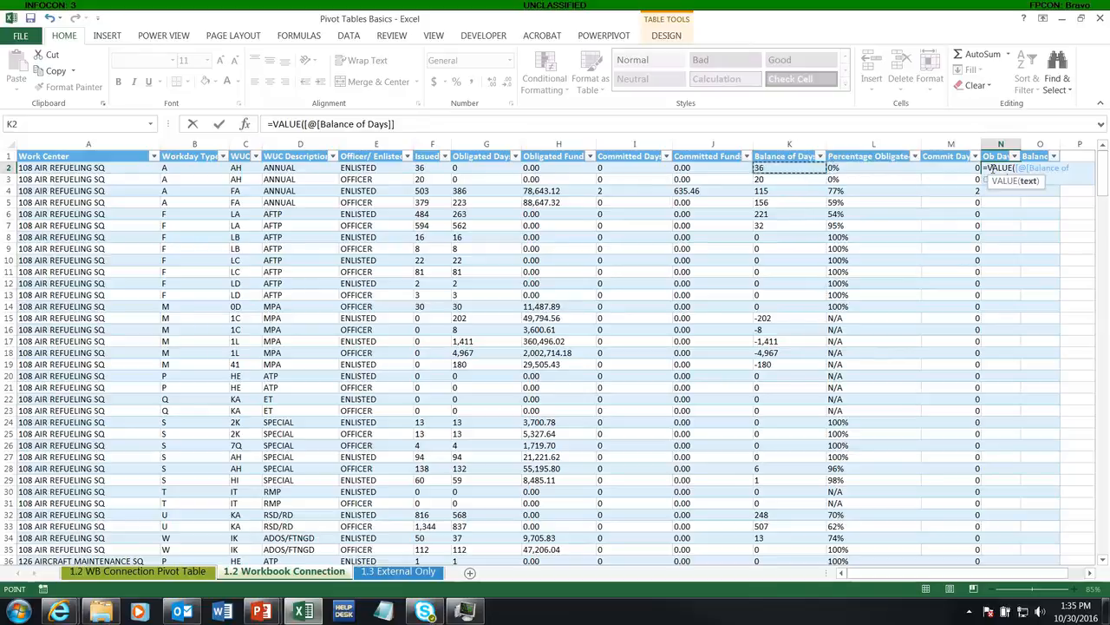
key(Left)
key(Left)
key(Left)
key(Left)
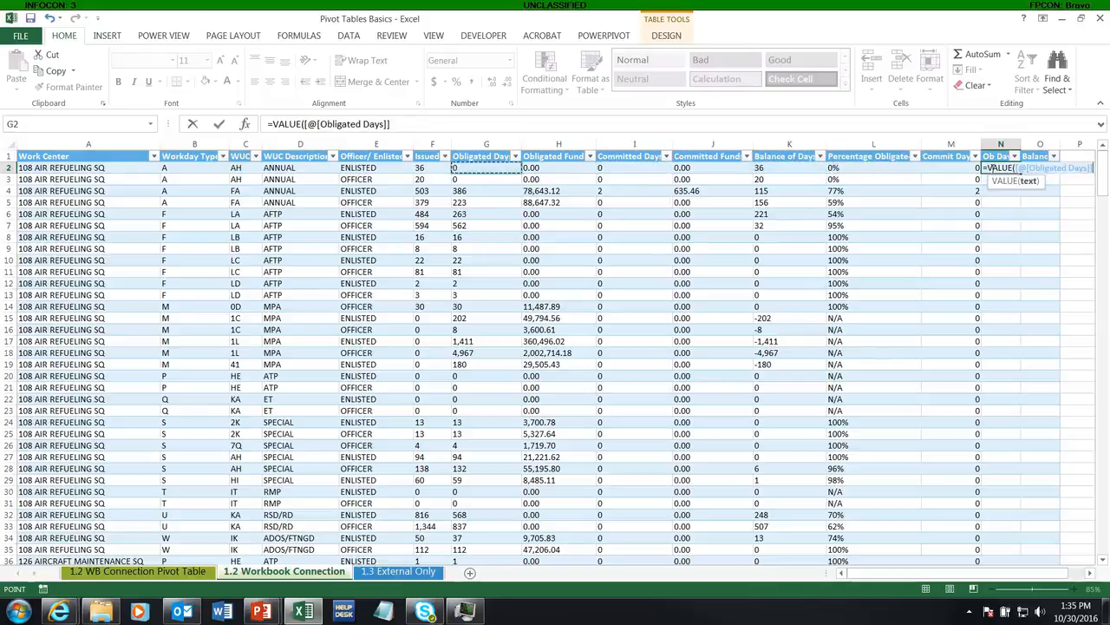
text())
key(Return)
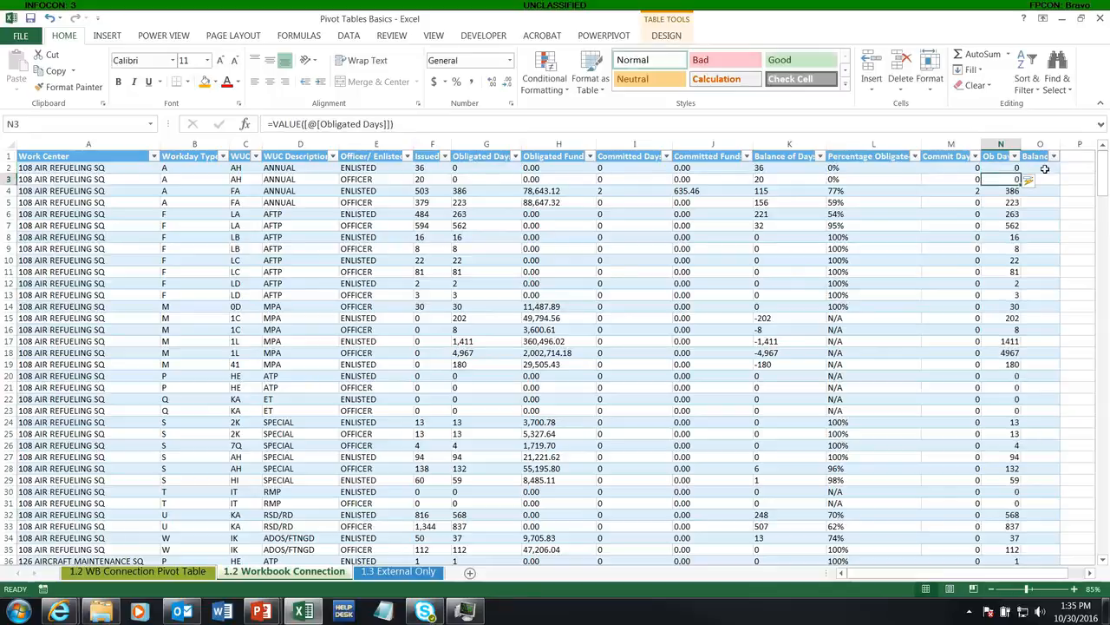
Fill the Balance column with the formula =VALUE([@[Balance of Days]]), entered in O2
click(1046, 168)
text(=val)
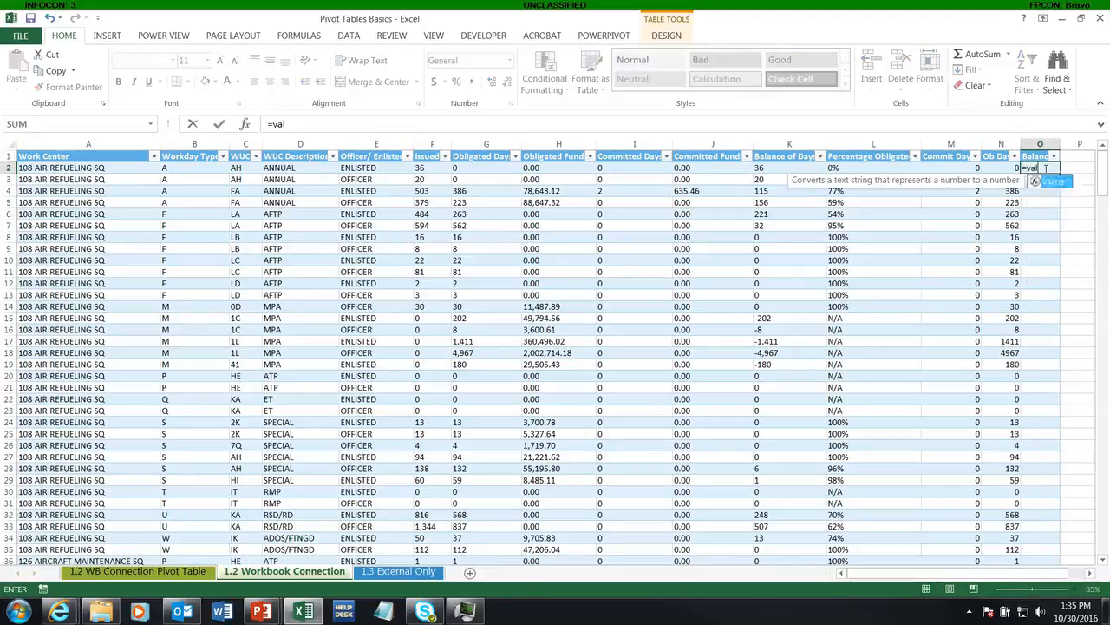
key(Tab)
key(Left)
key(Left)
key(Left)
key(Left)
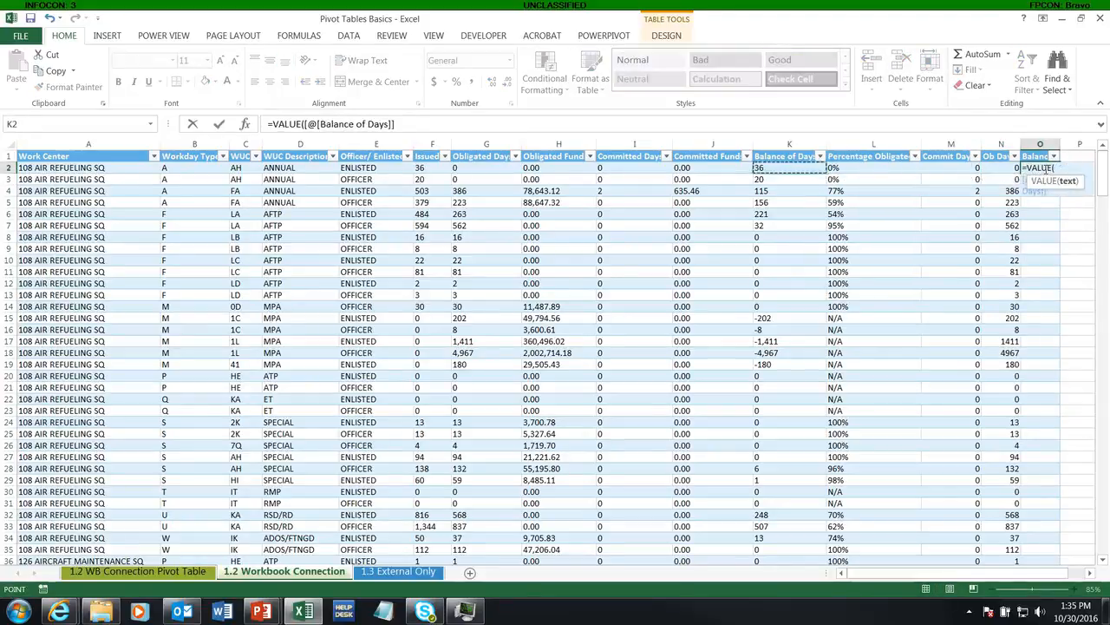
key(Return)
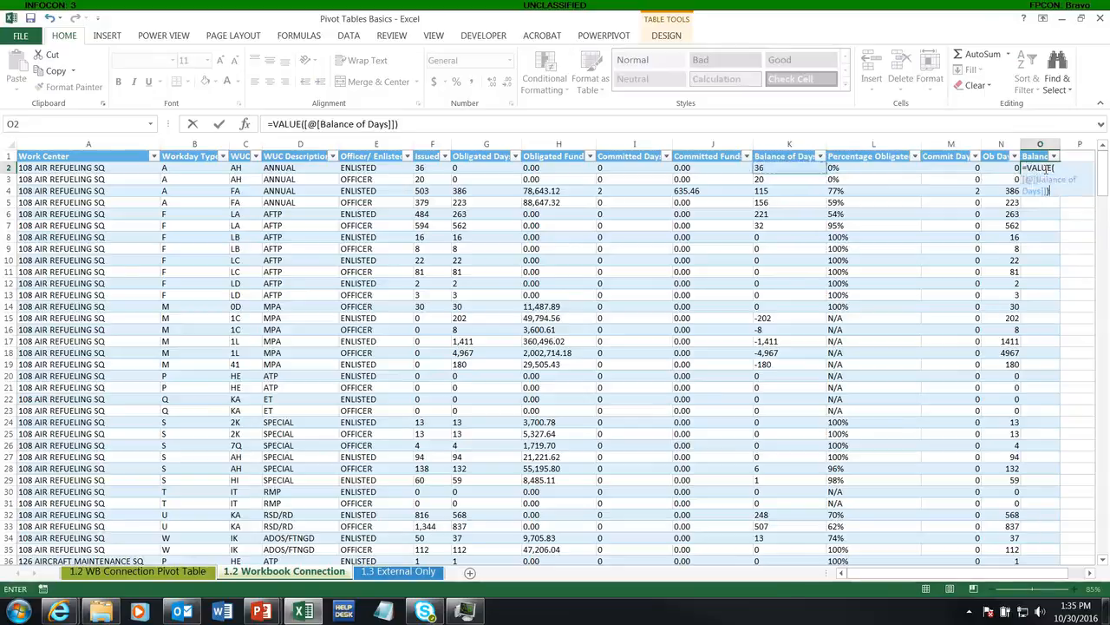
click(1067, 155)
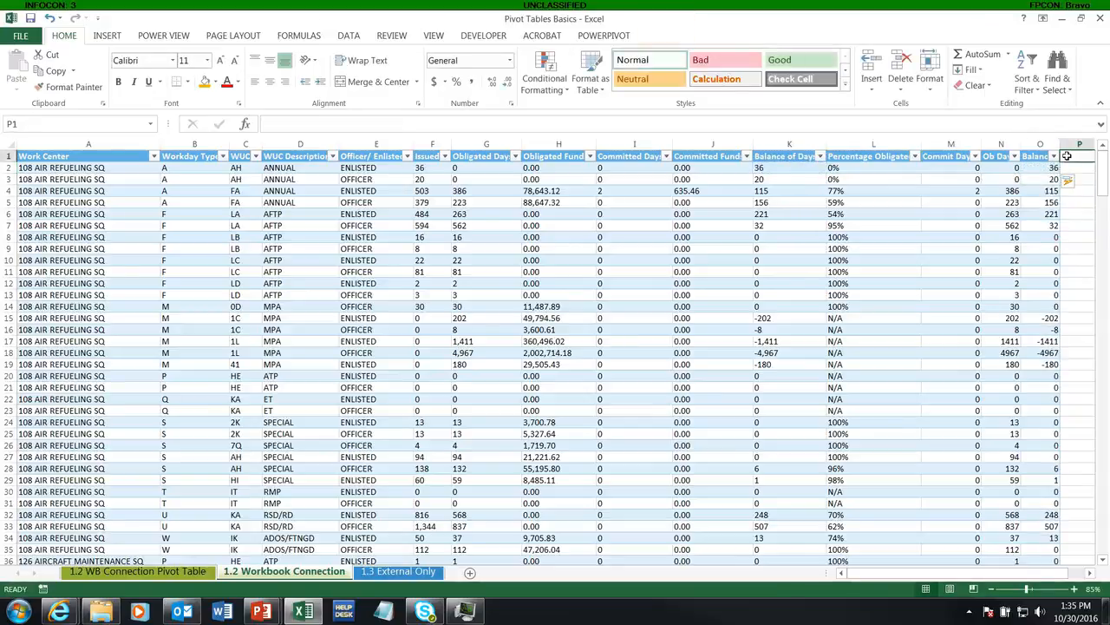
text(Iss Days)
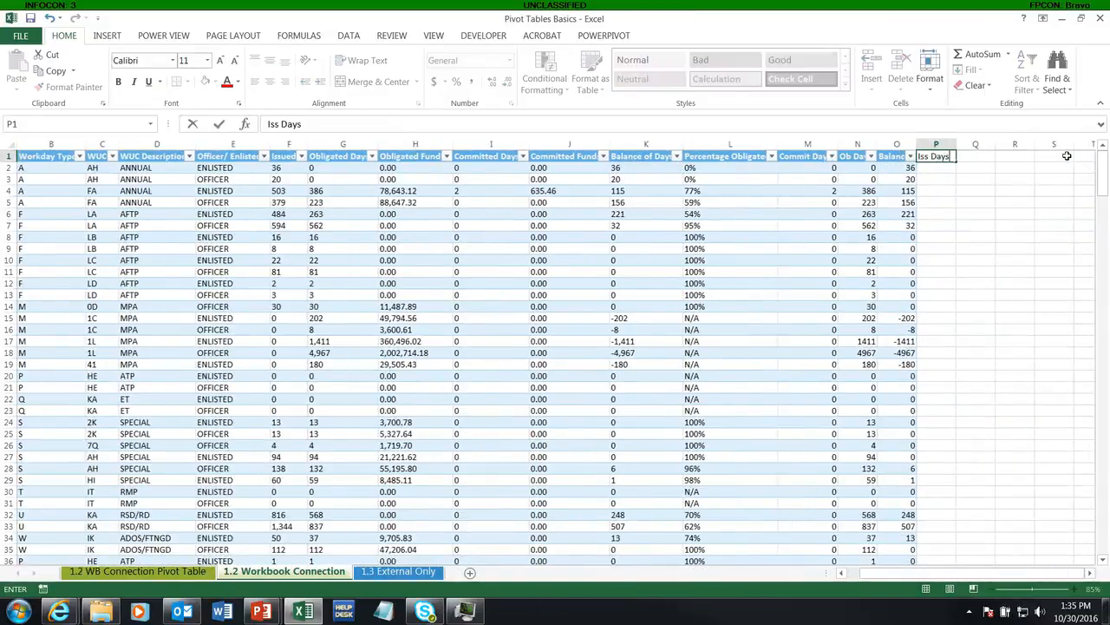
key(Return)
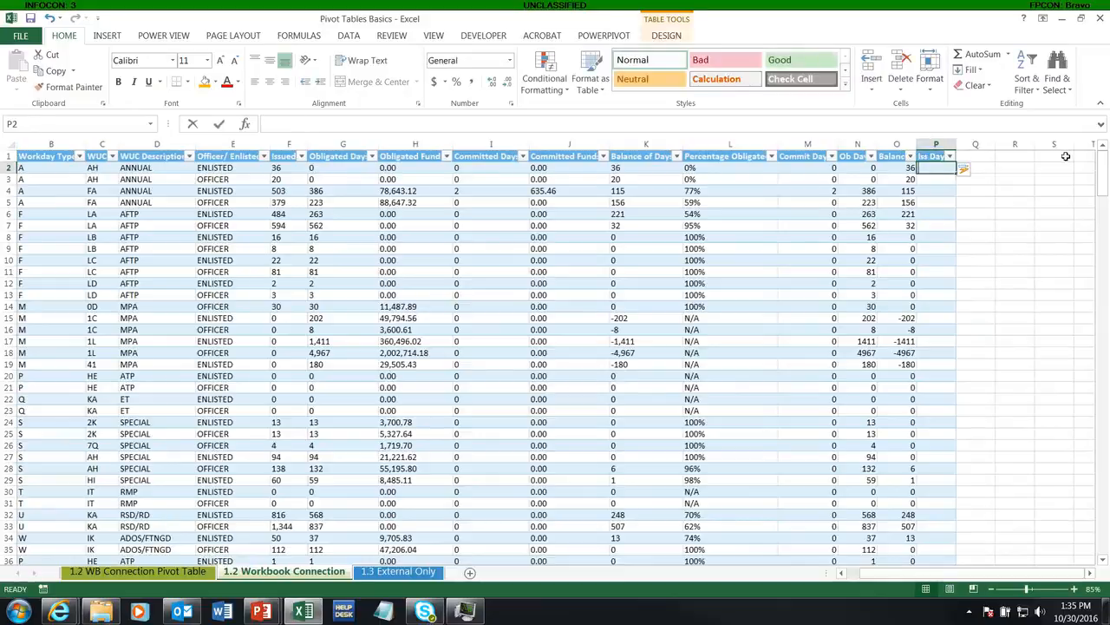
text(=val)
key(Tab)
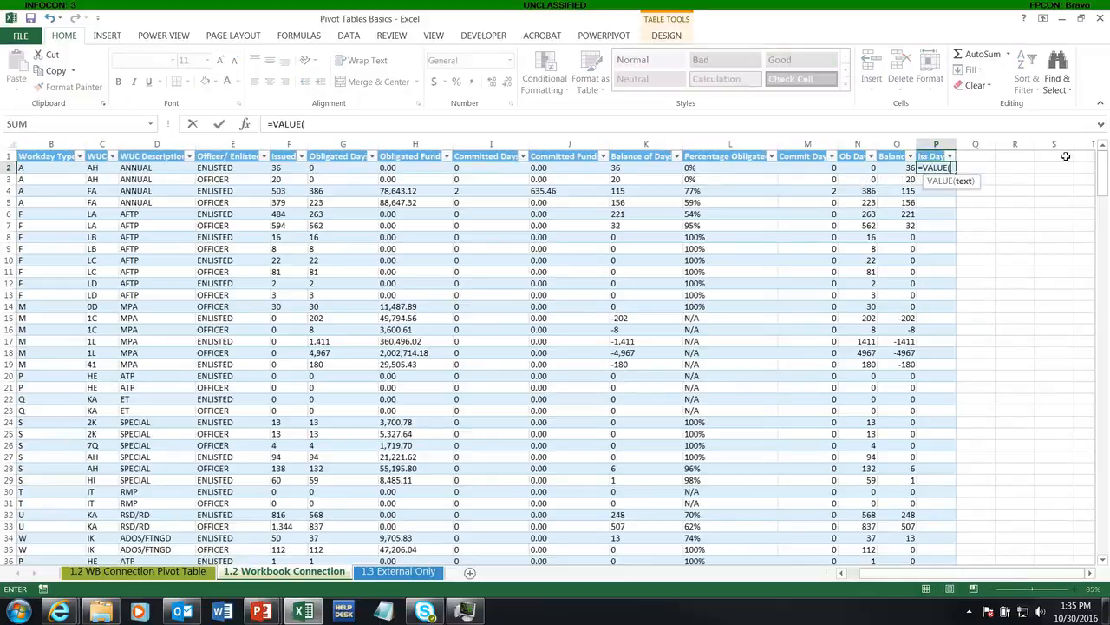
key(Left)
key(Left)
key(Left)
key(Left)
key(Left)
key(Left)
key(Left)
key(Left)
key(Left)
key(Left)
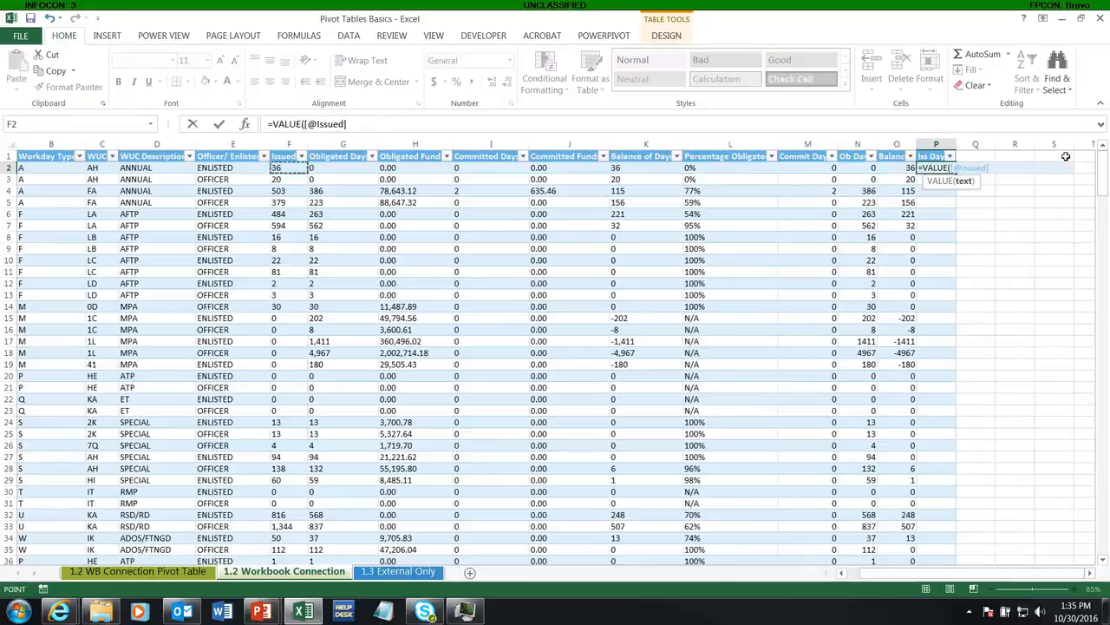
text())
key(Return)
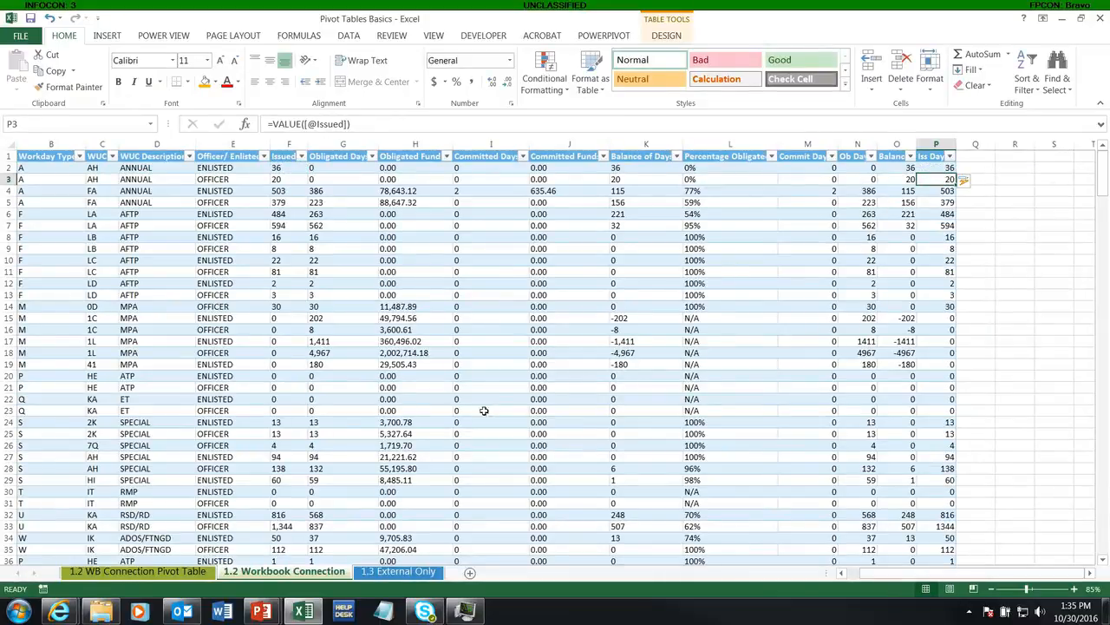
Refresh the PivotTable on the 1.2 WB Connection Pivot Table sheet to bring in the newly added table columns
click(149, 575)
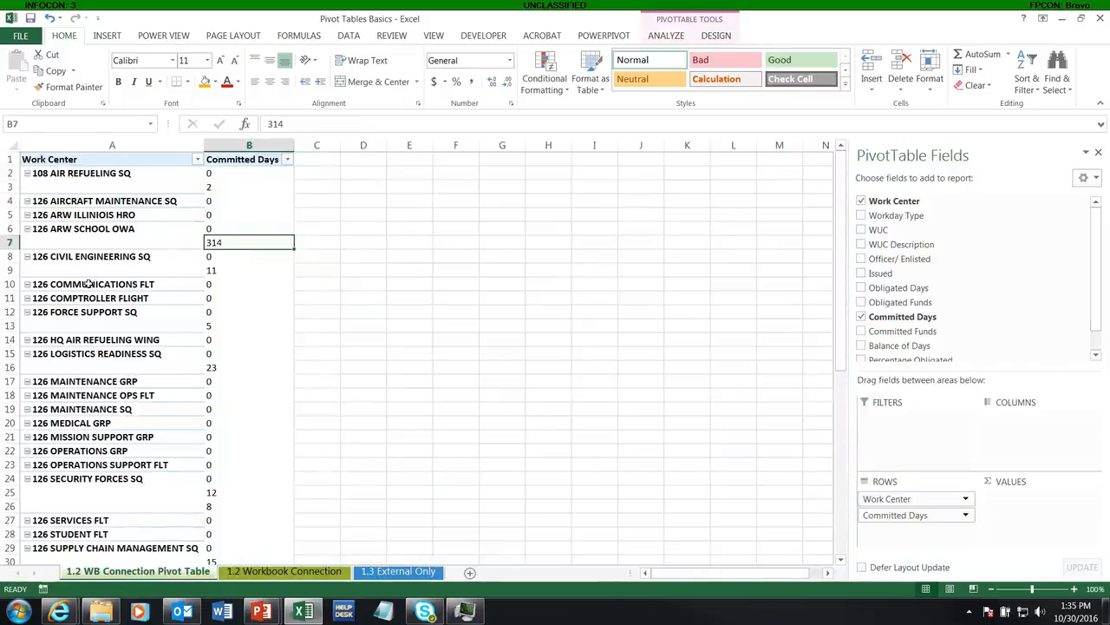
scroll(1104, 238, down, 2)
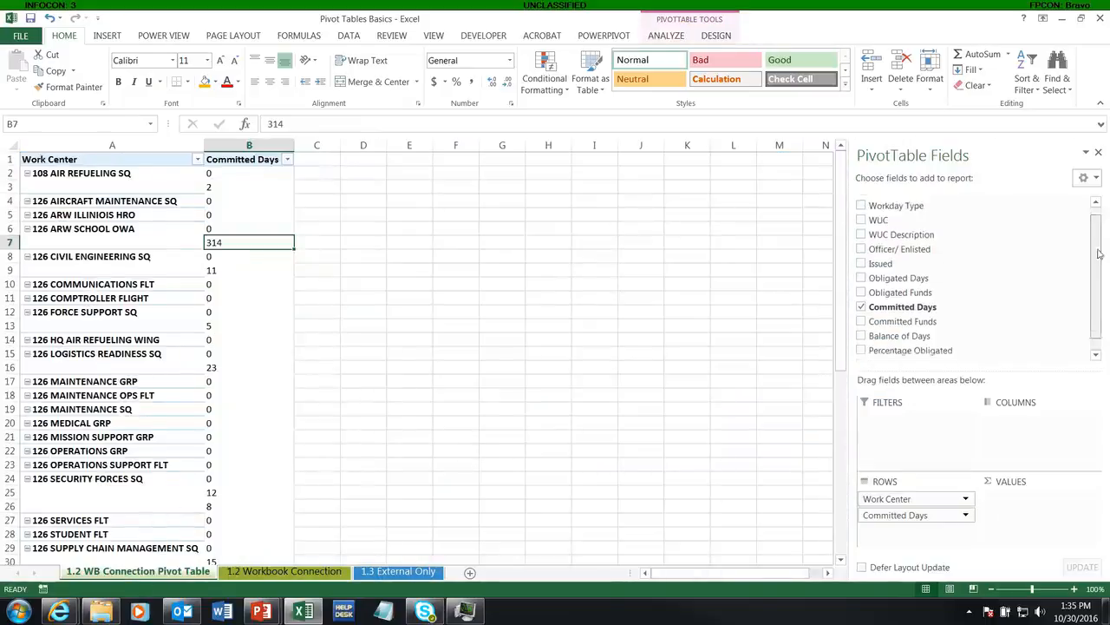
click(292, 573)
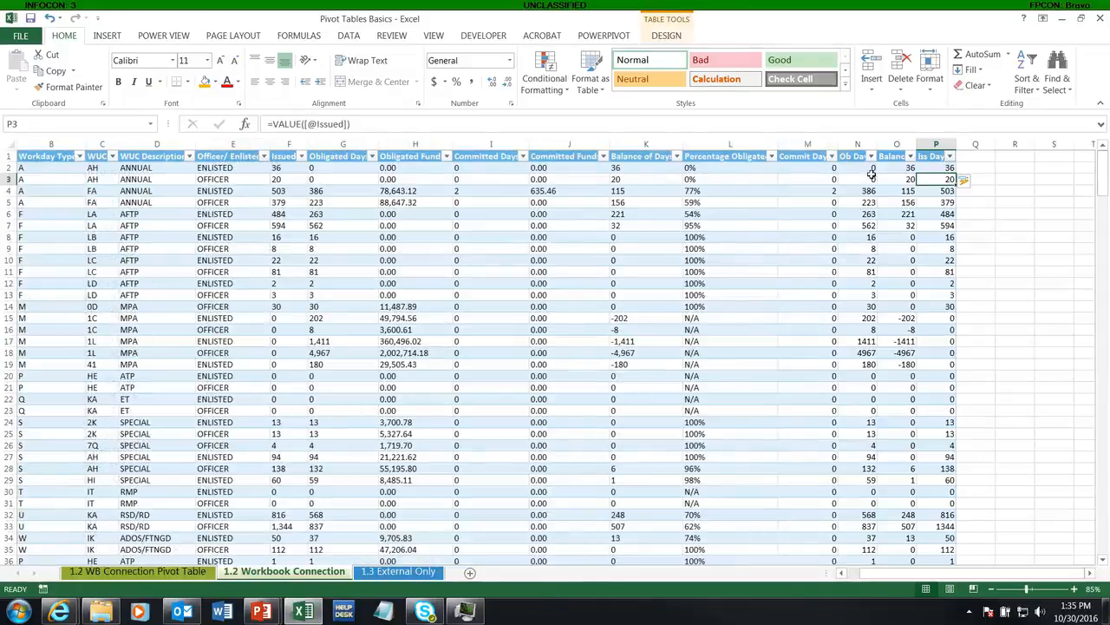
click(139, 572)
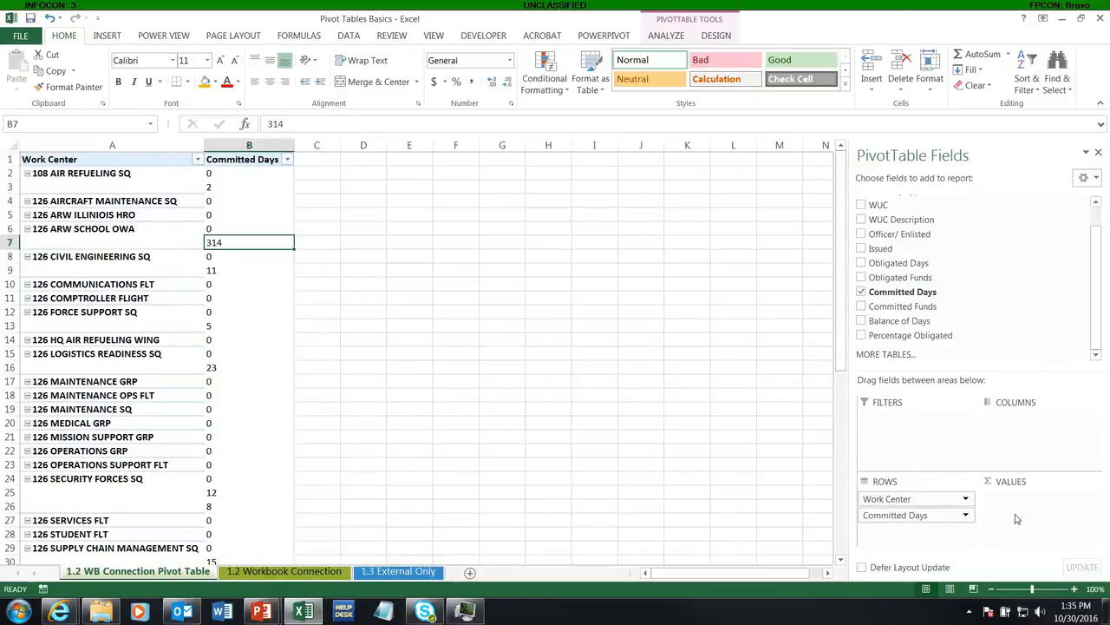
right_click(236, 242)
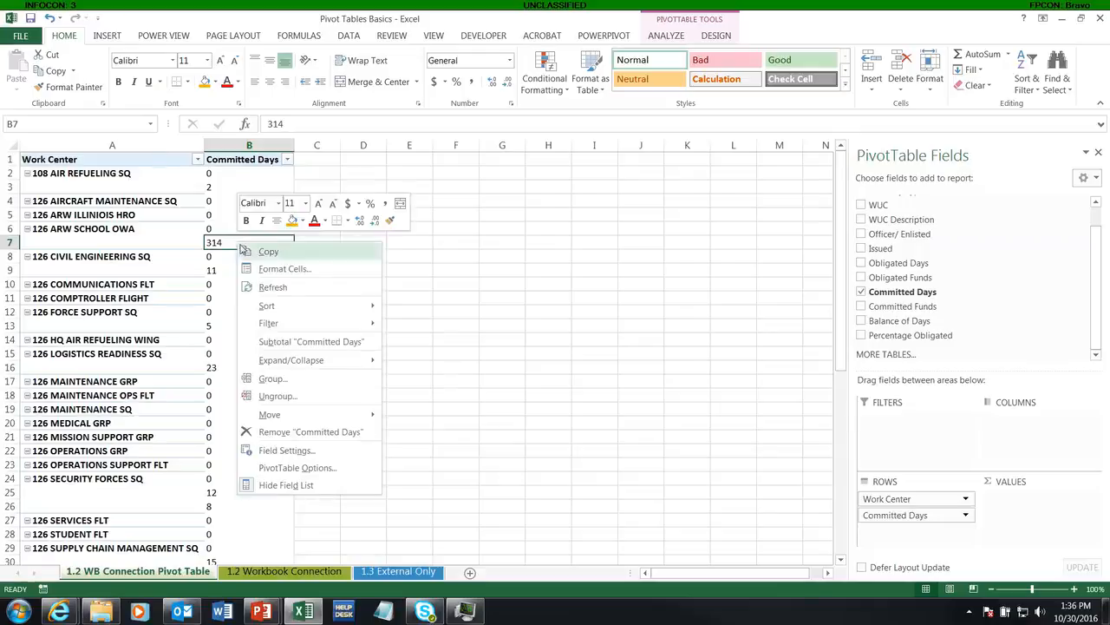
click(268, 286)
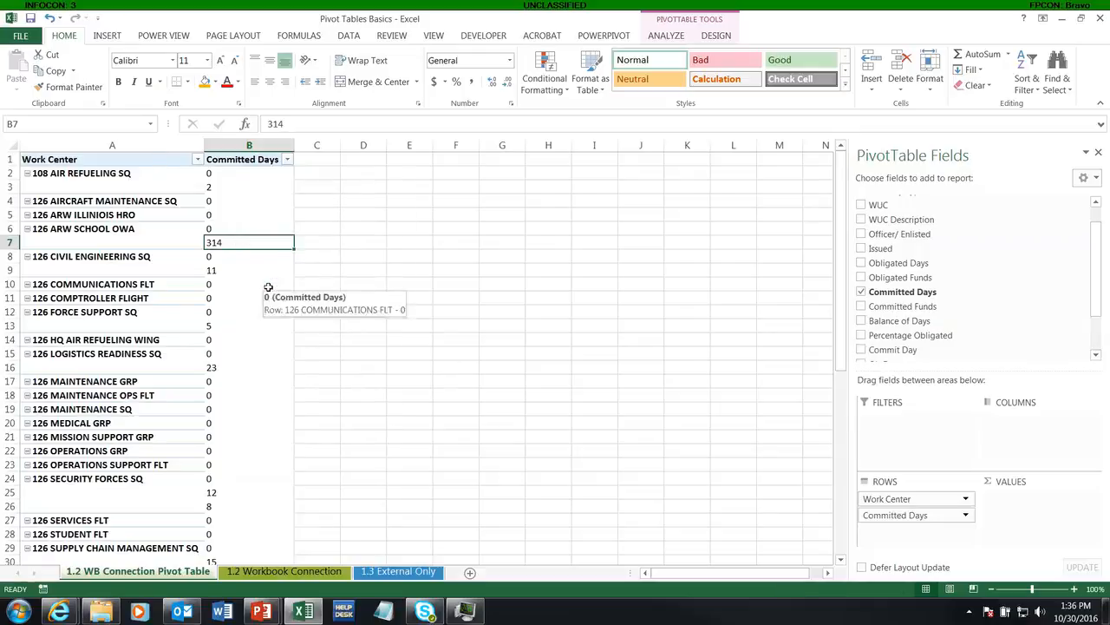
Add the Commit Day field to the PivotTable's values and turn on its grand total row
drag(1102, 300, 1103, 334)
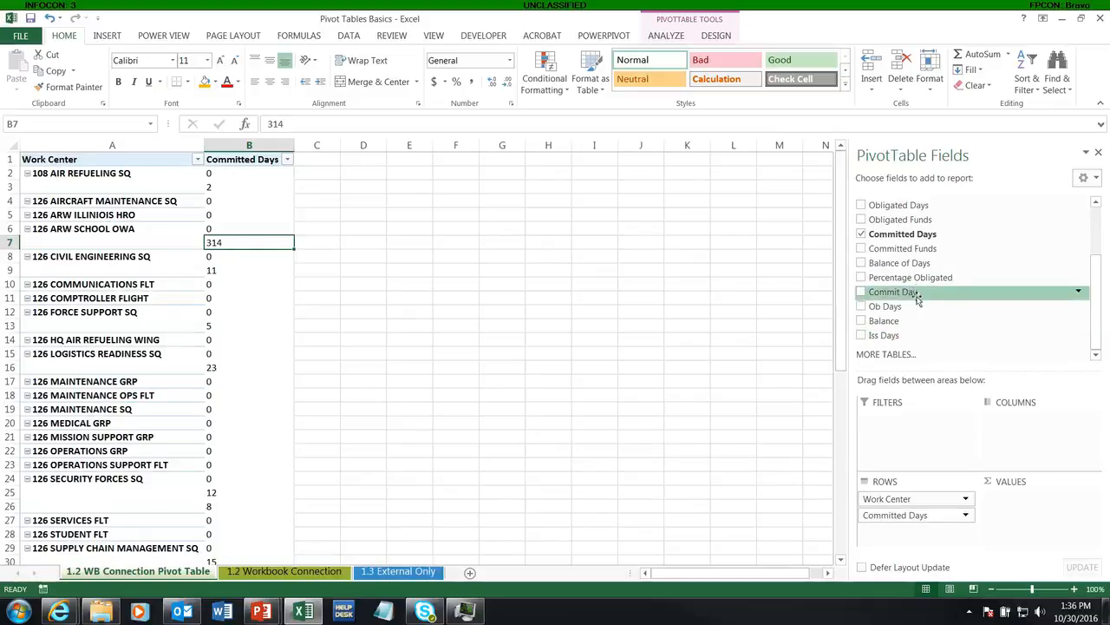
click(861, 293)
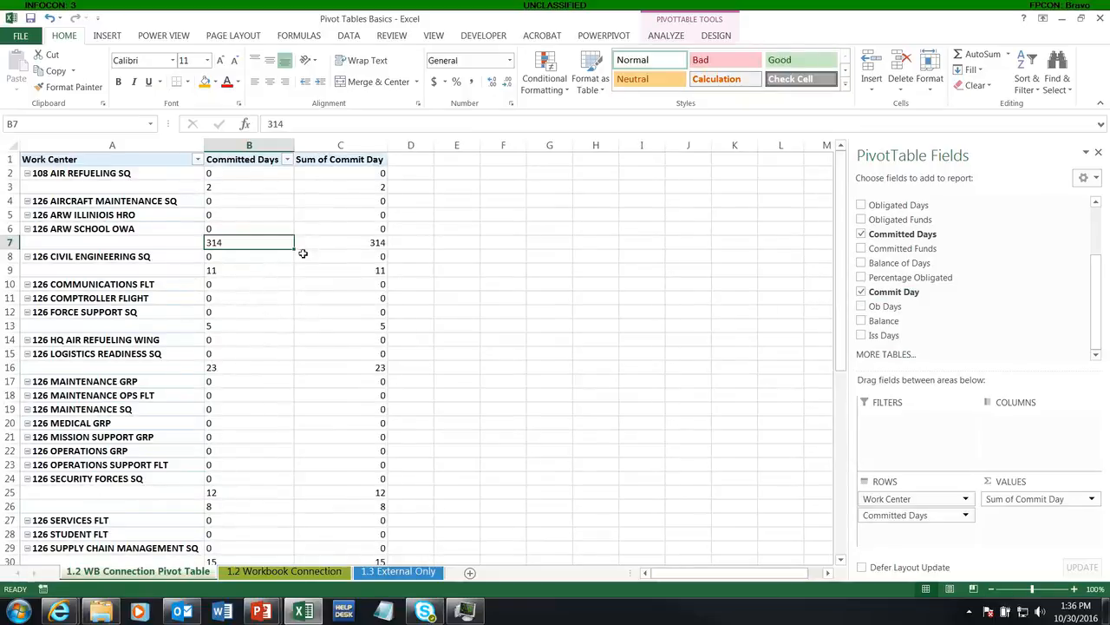
scroll(303, 253, down, 5)
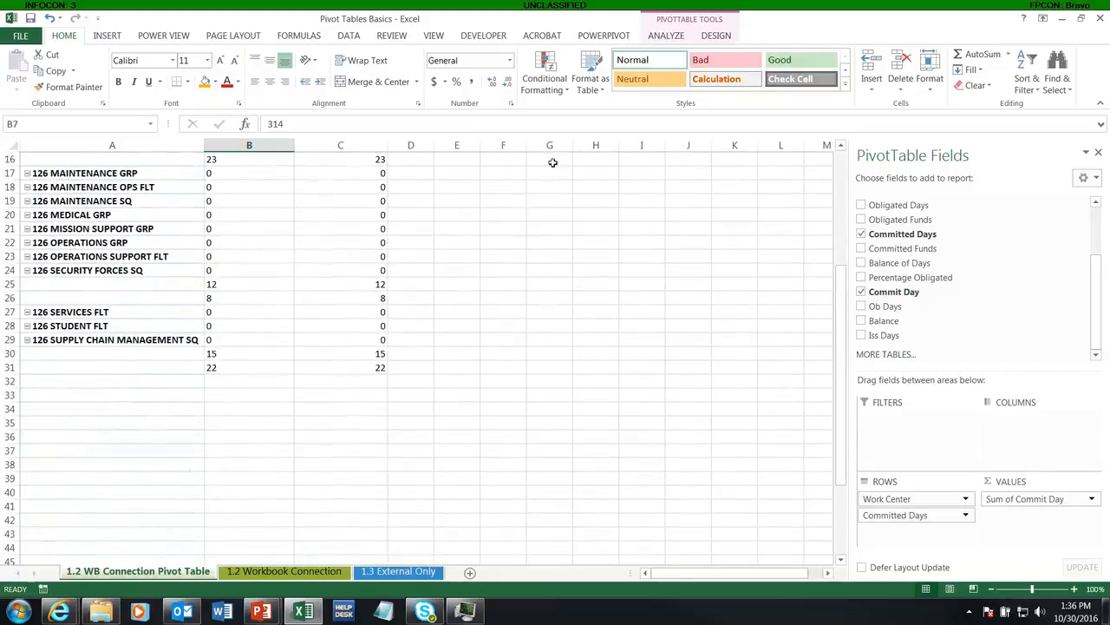
click(702, 40)
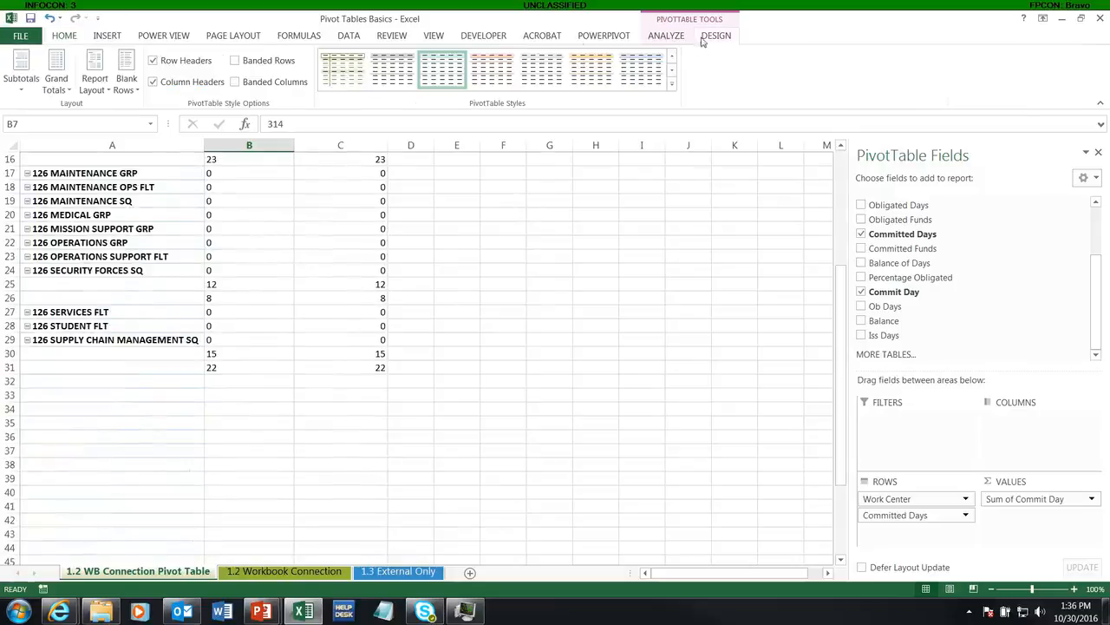
click(56, 82)
click(87, 207)
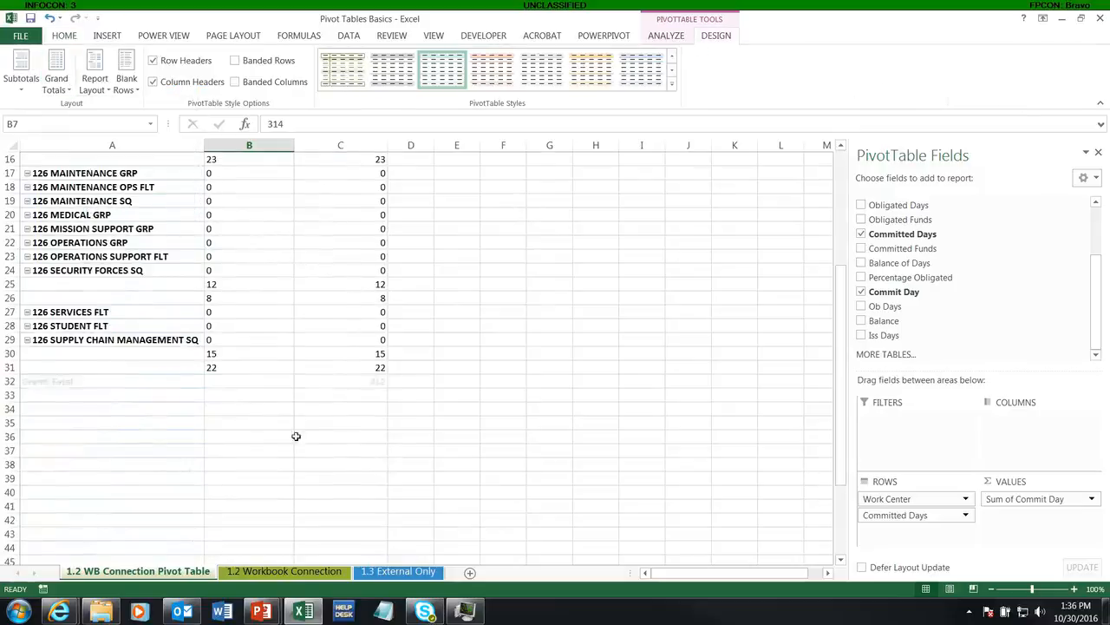
click(378, 380)
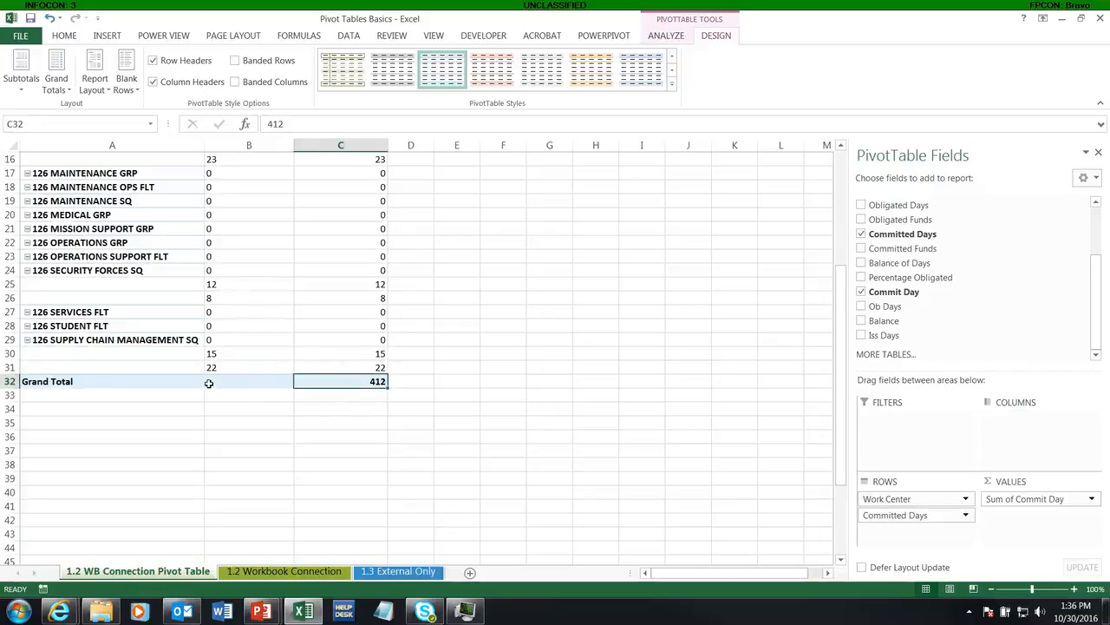
Remove the text-based Committed Days field from the PivotTable's rows, leaving only Work Center
scroll(276, 383, up, 5)
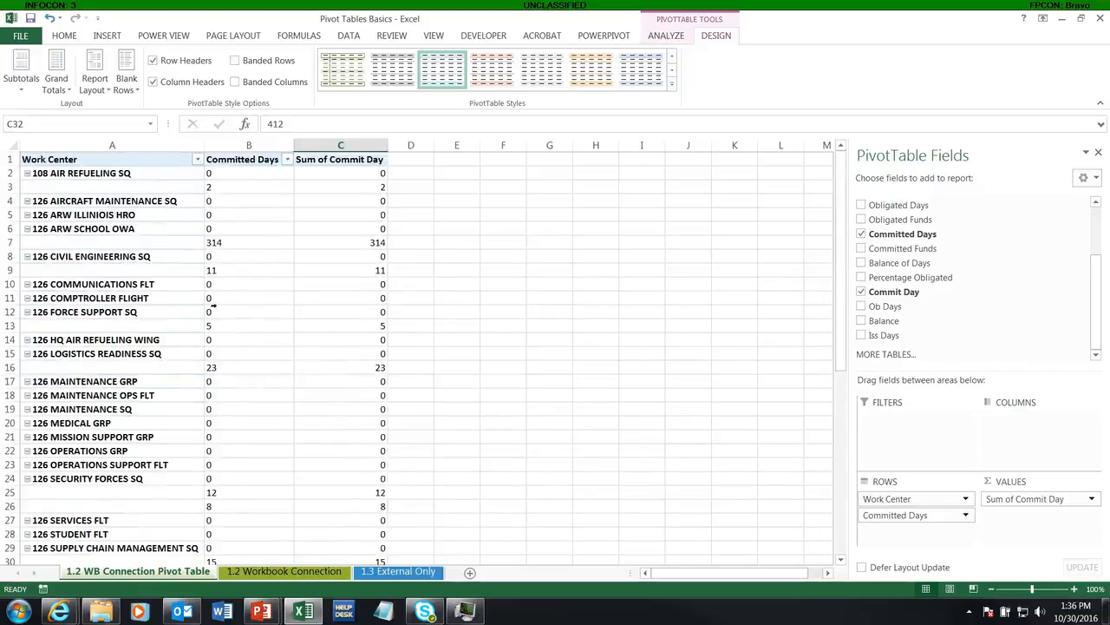
drag(894, 515, 521, 404)
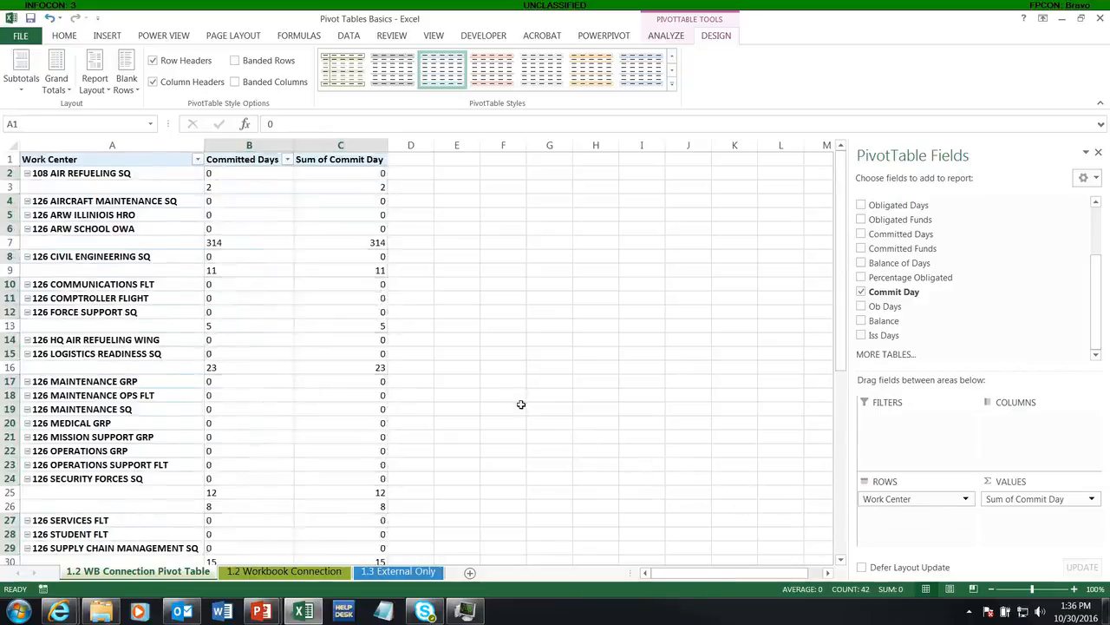
click(222, 340)
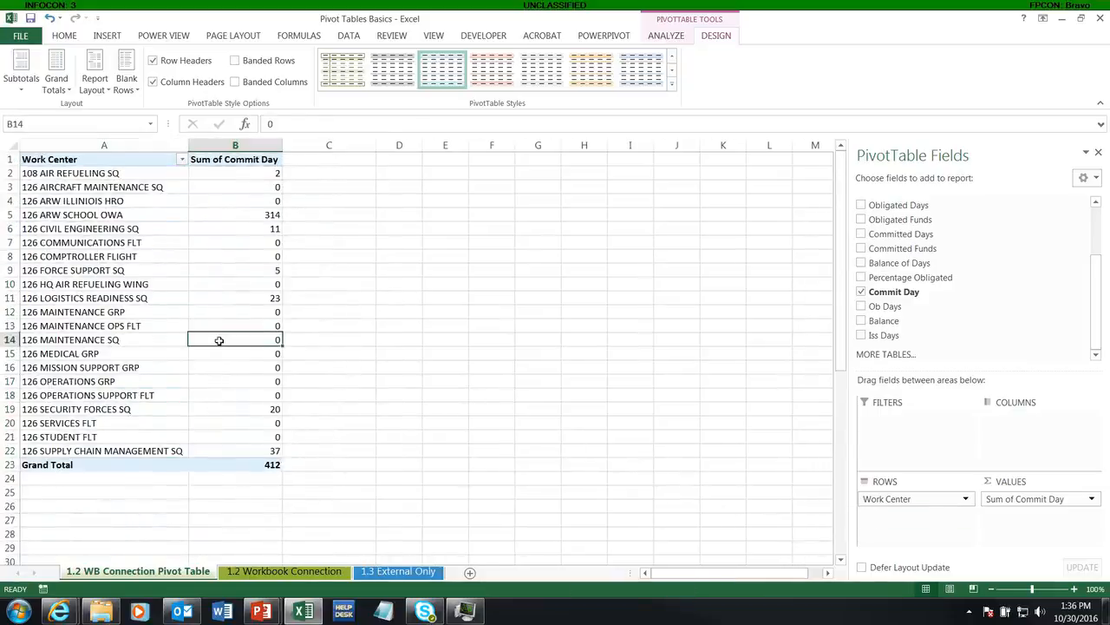
Add Ob Days and Balance to the PivotTable's values, and place Iss Days first among the value fields
click(863, 308)
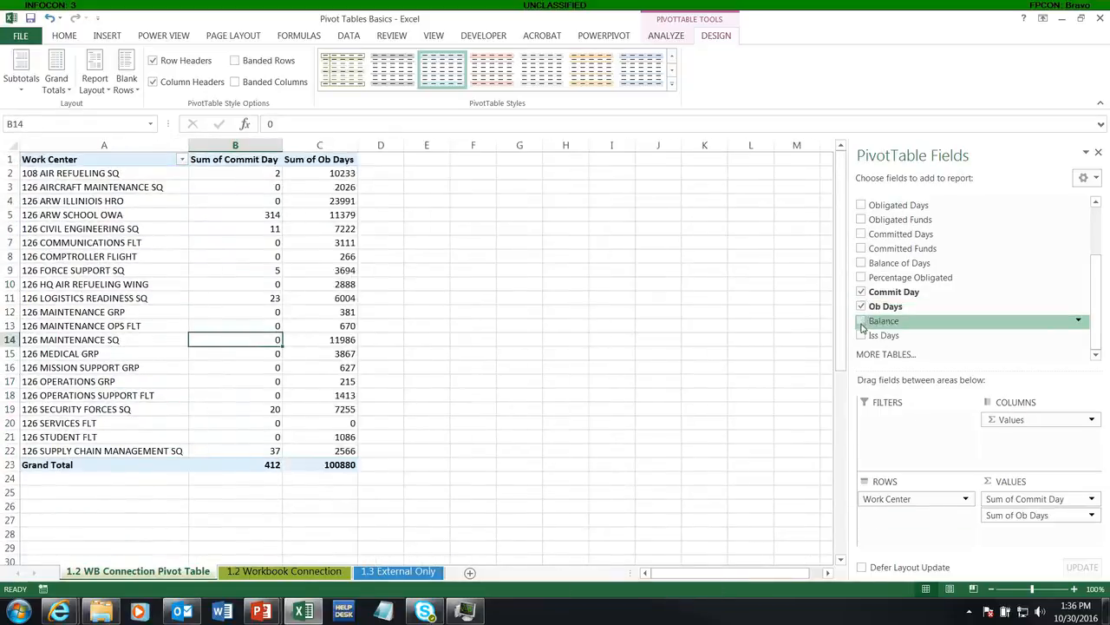
click(863, 321)
drag(876, 339, 1033, 494)
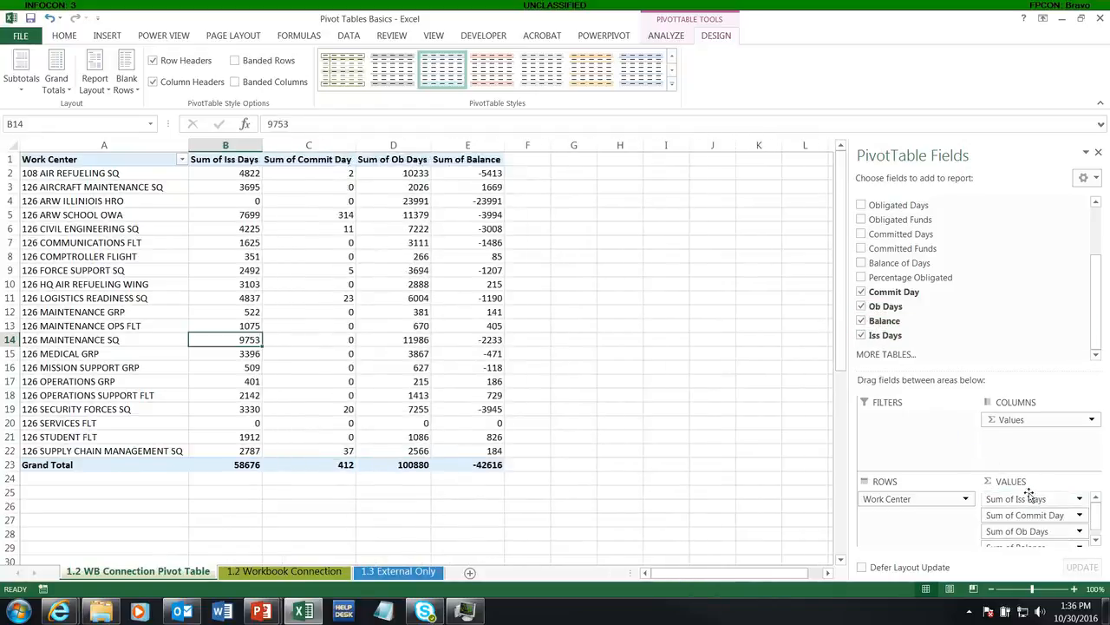
click(214, 204)
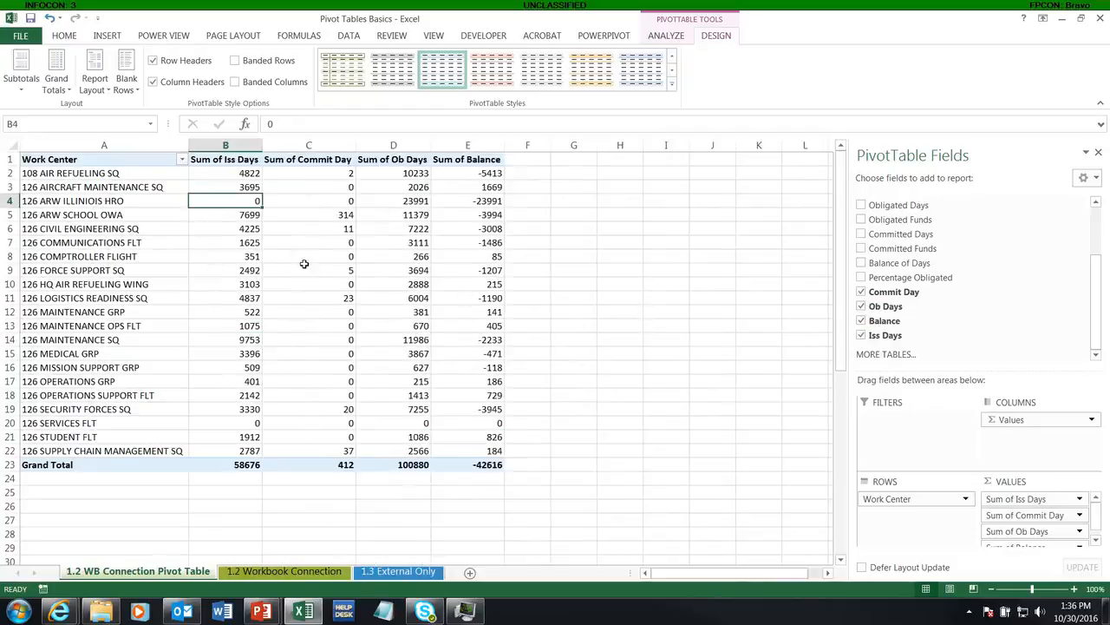
Examine the converted Ob Days and Balance columns in the table on the 1.2 Workbook Connection sheet
mouse_move(299, 266)
click(287, 571)
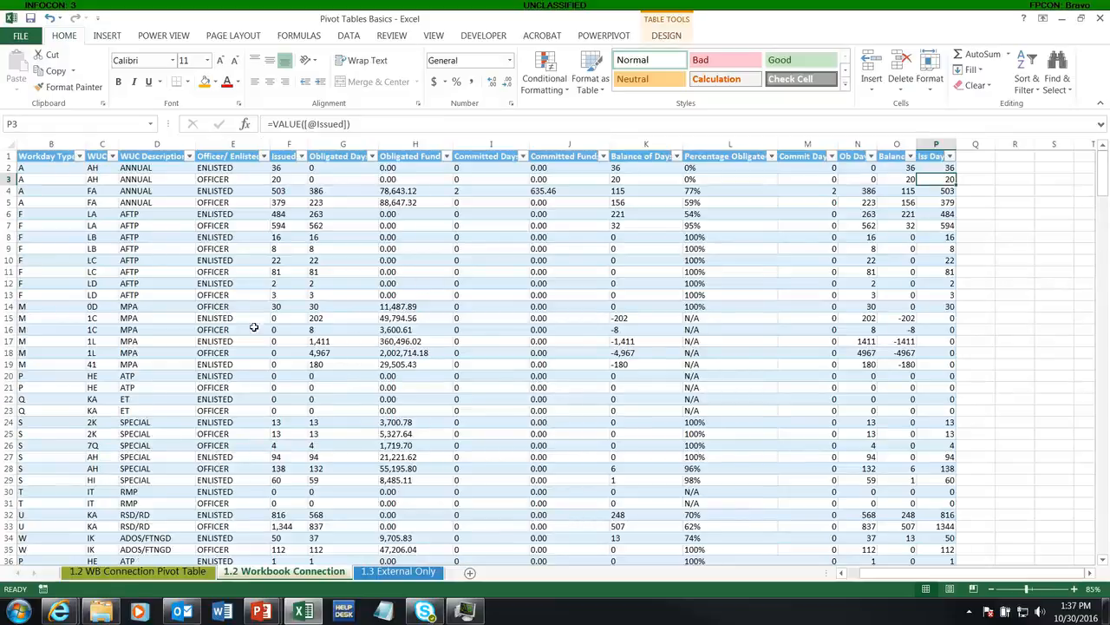
drag(868, 184, 909, 283)
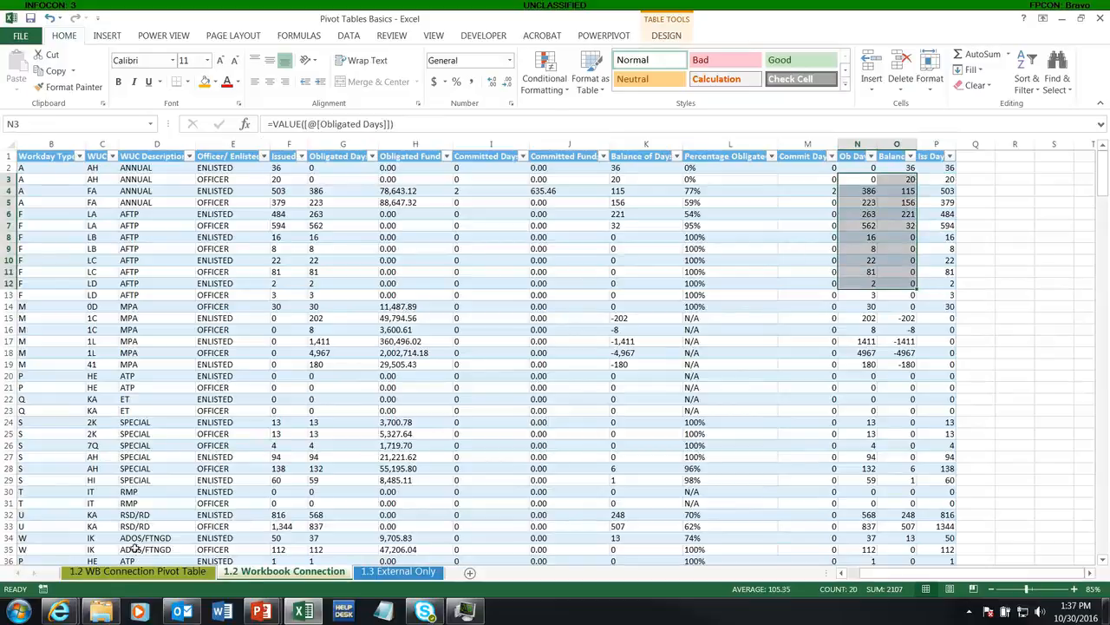
Try to open the AROWS - Workday Execution source workbook from the Data Used folder
click(102, 612)
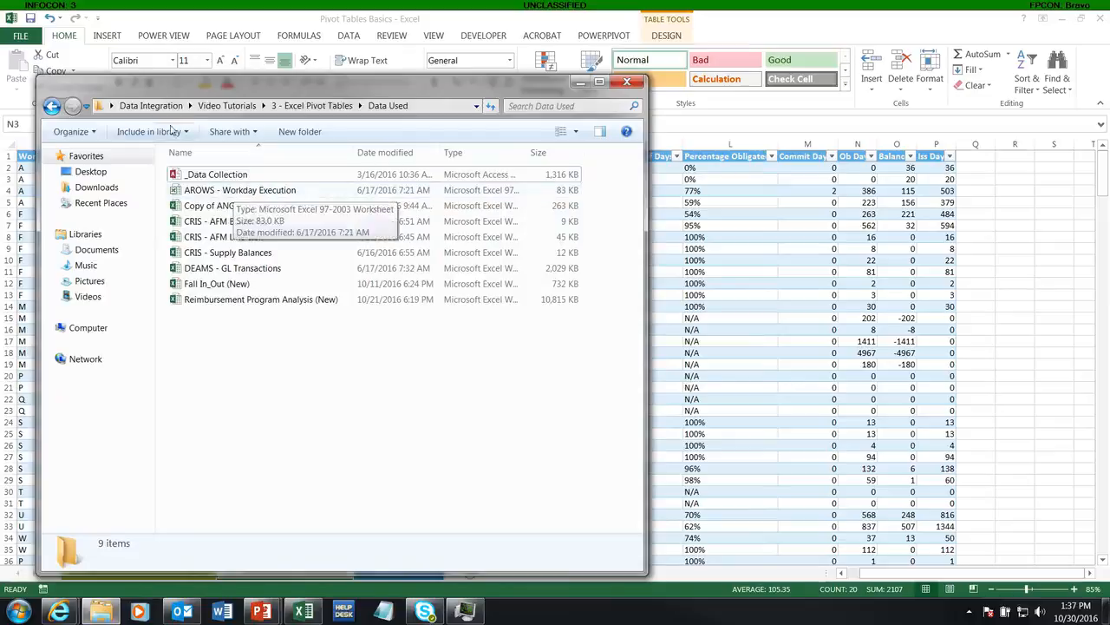
double_click(259, 192)
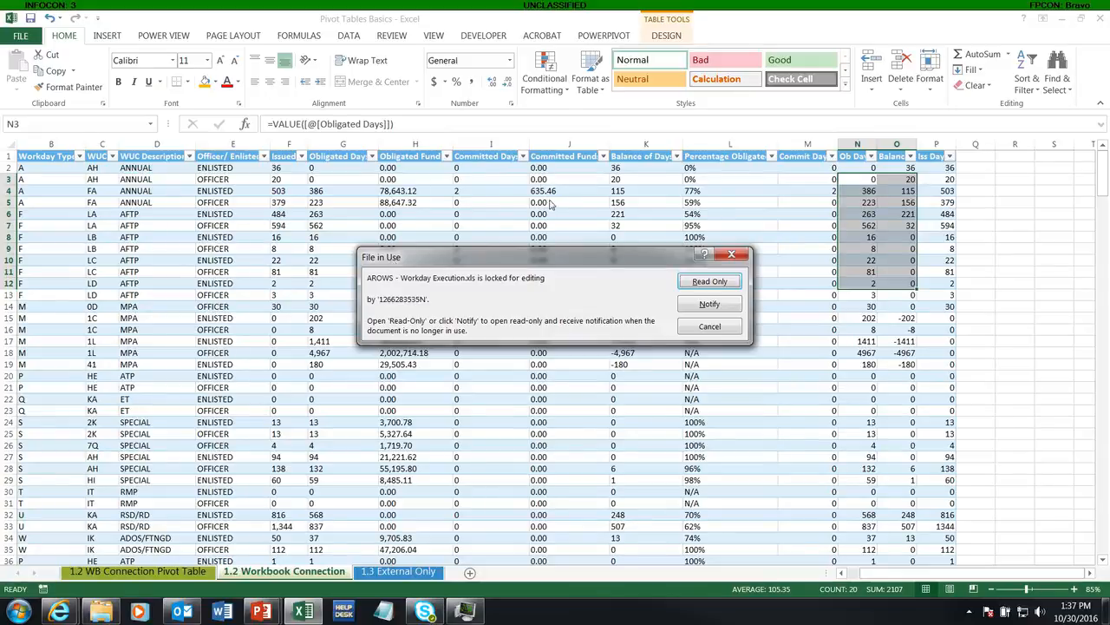
click(709, 326)
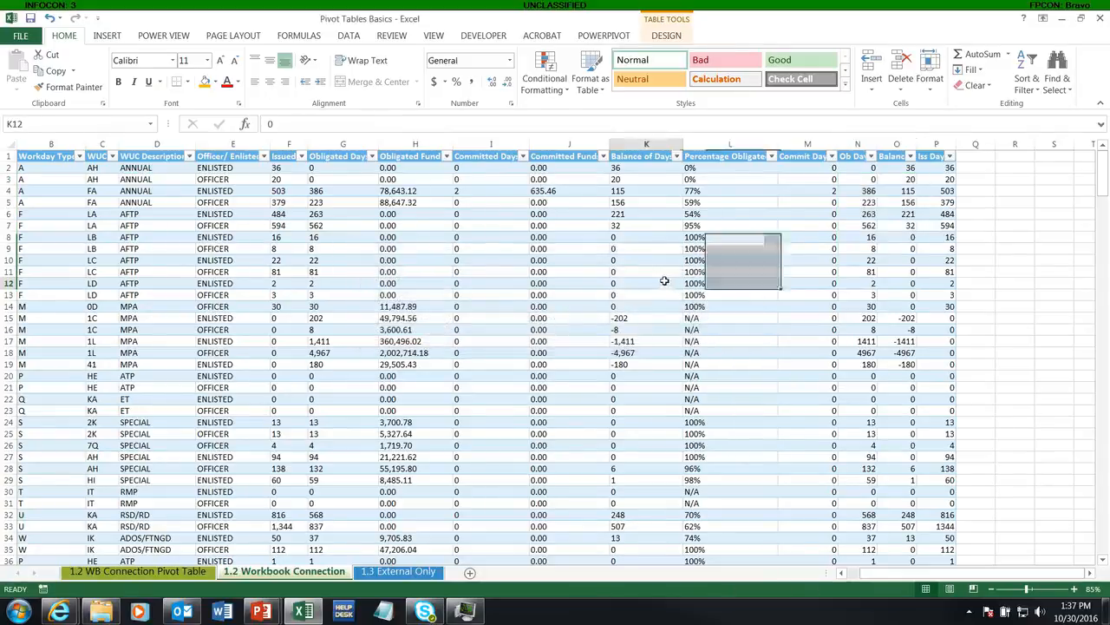
click(646, 283)
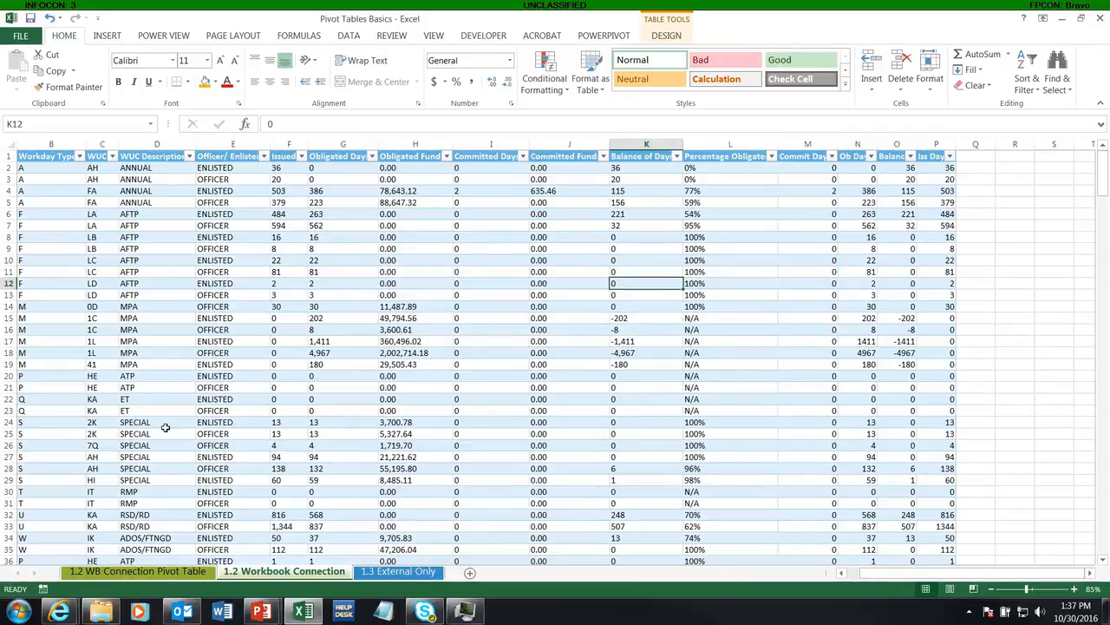
click(101, 610)
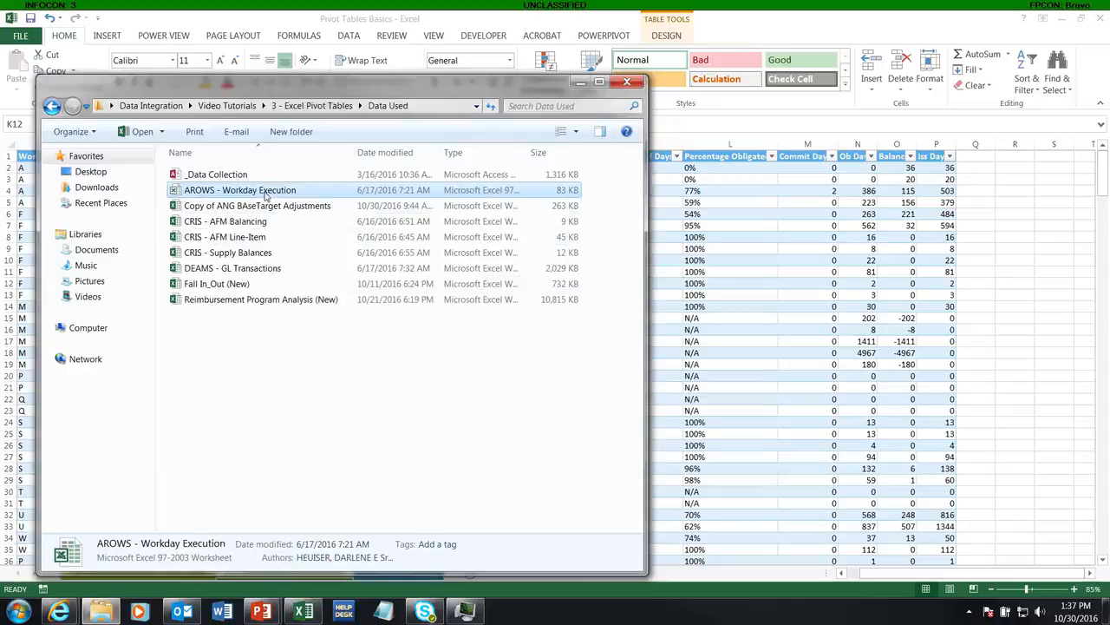
click(699, 352)
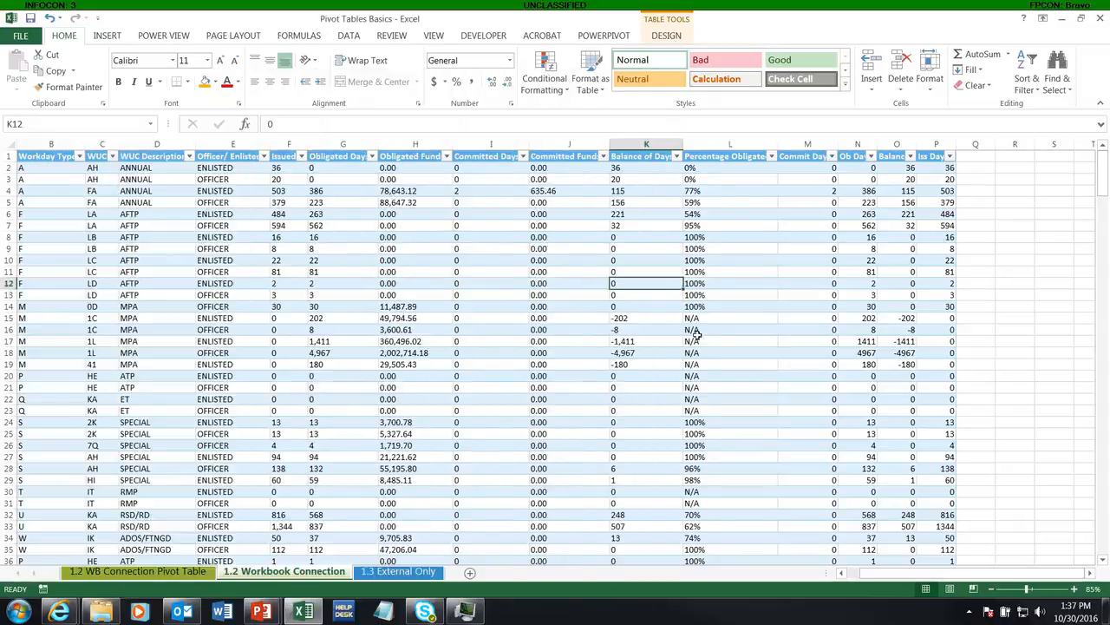
Refresh the connected AROWS table on the 1.2 Workbook Connection sheet from its external data source
click(283, 171)
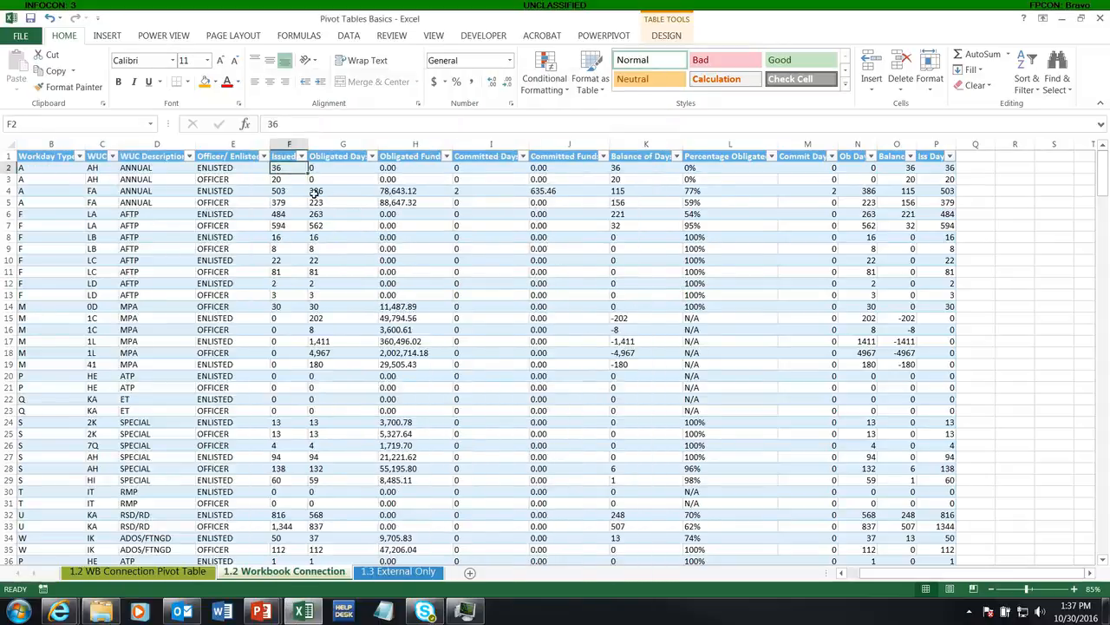
click(679, 36)
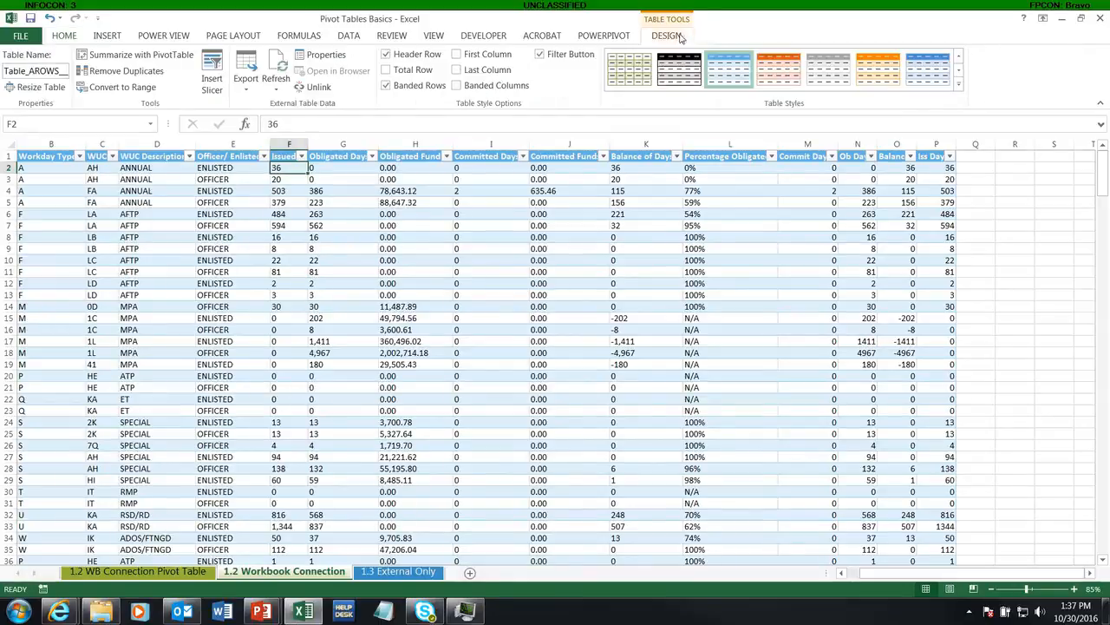
click(275, 85)
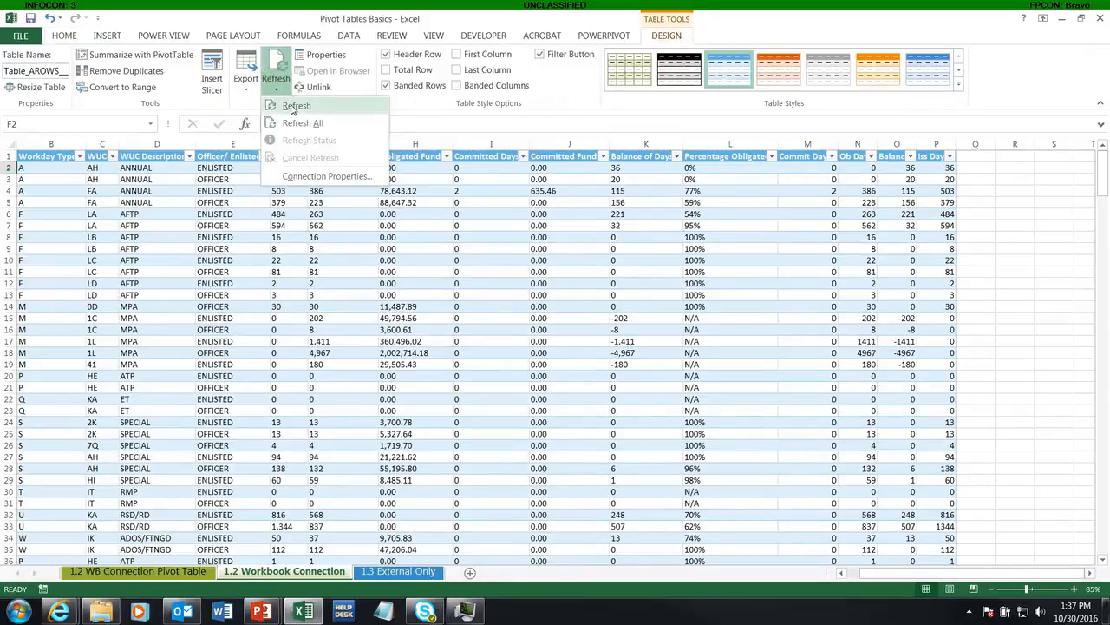
click(294, 106)
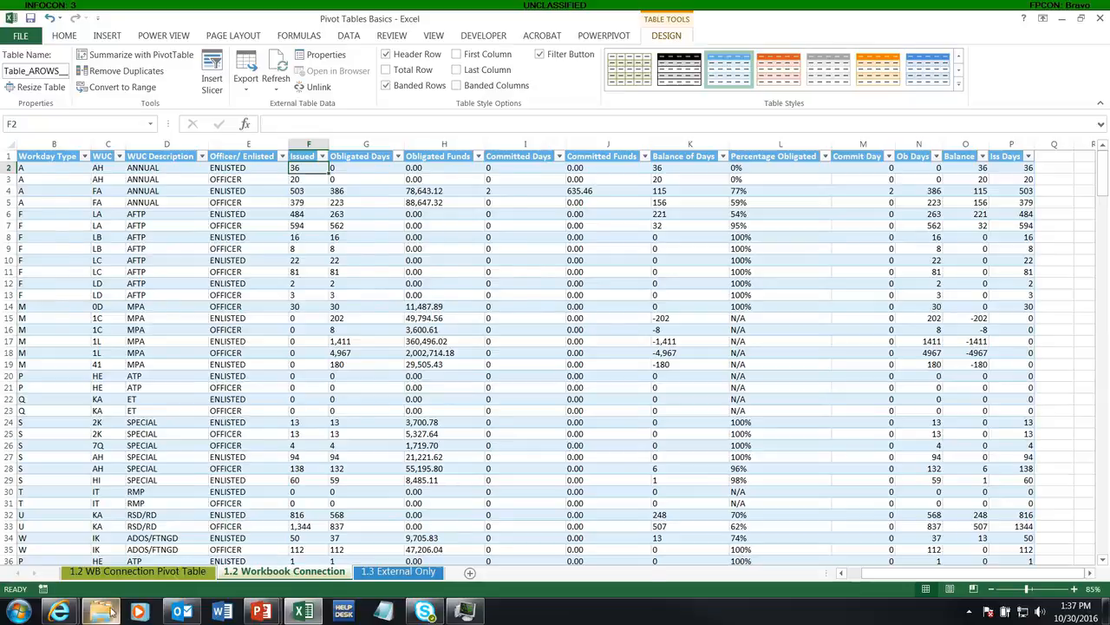
Show the Data Used folder over the table and compare the AROWS - Workday Execution source file with the connected columns
click(111, 612)
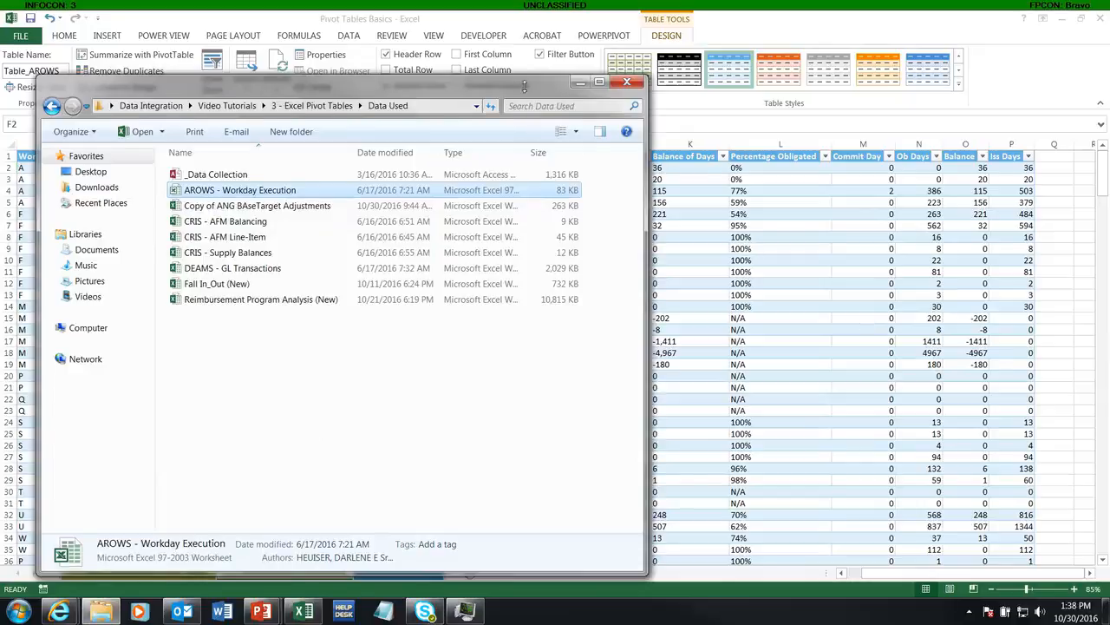
drag(495, 76, 495, 225)
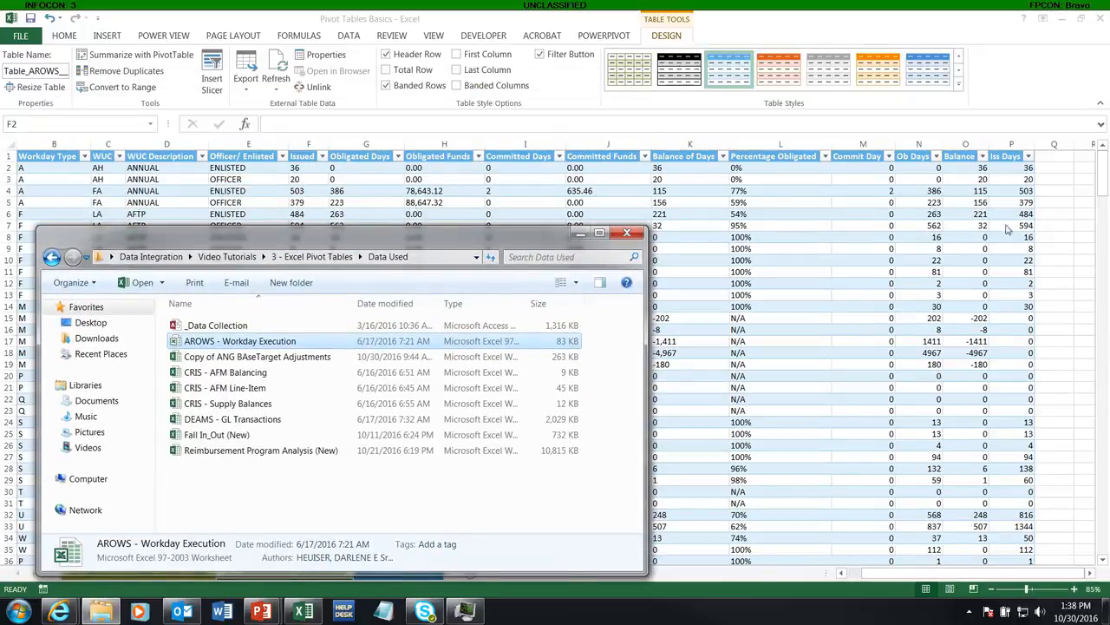
drag(451, 228, 451, 175)
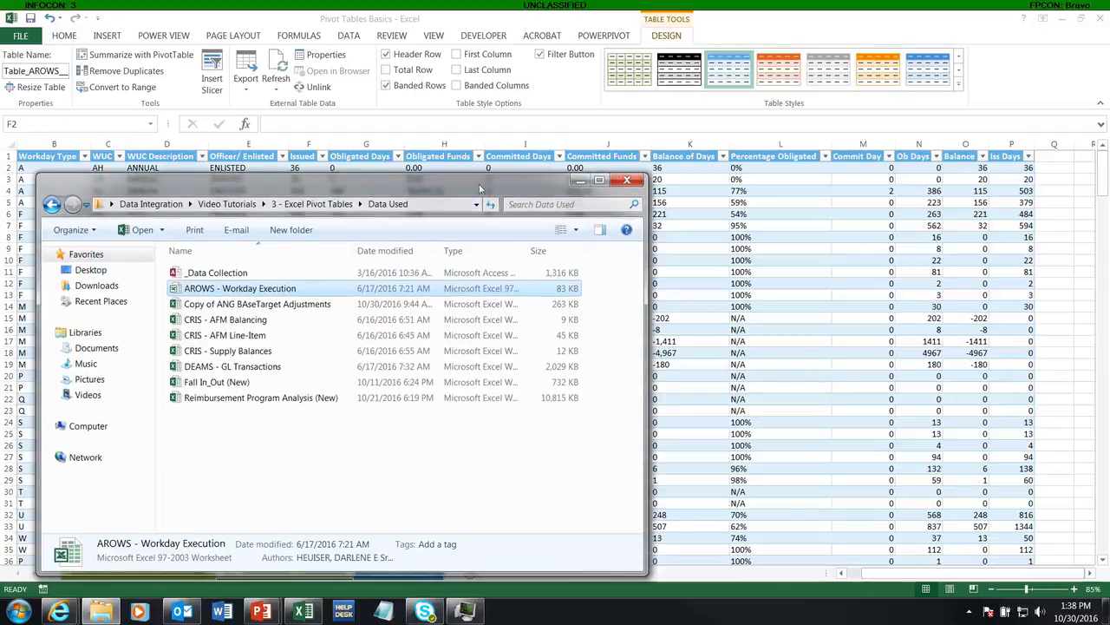
click(934, 170)
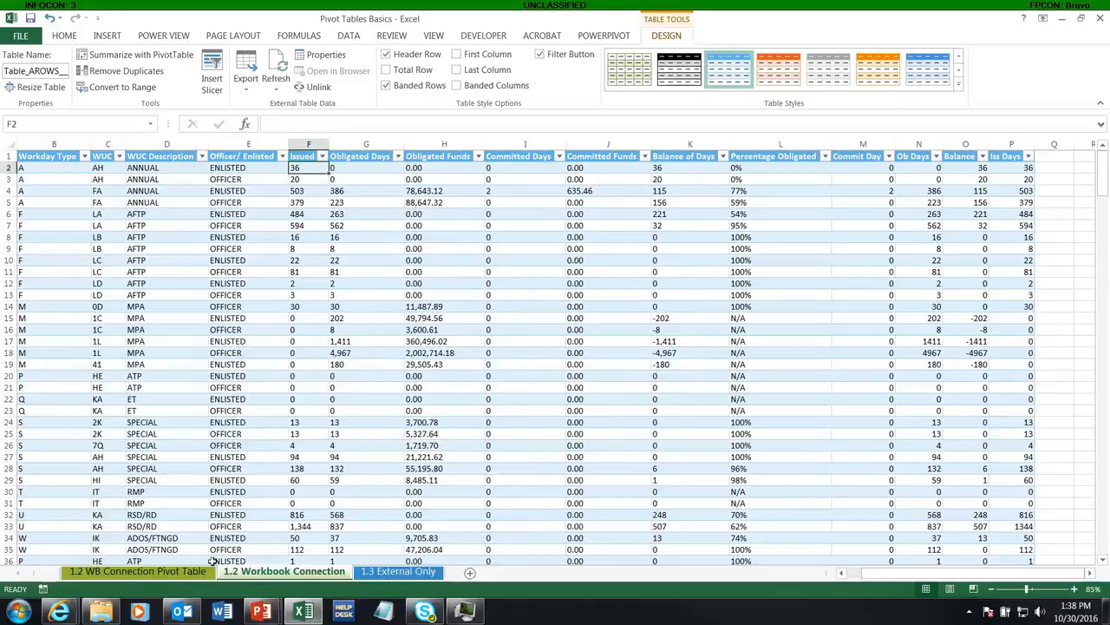
click(101, 612)
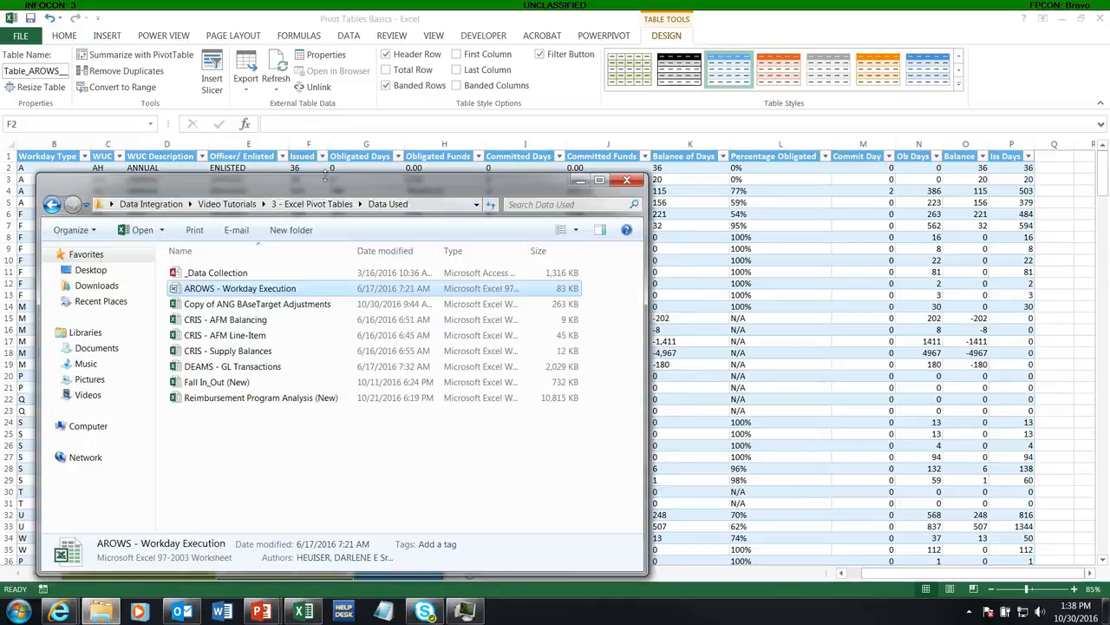
Move the Data Used folder window off the table and set the Issued value in cell F2 to 600
drag(327, 184, 713, 264)
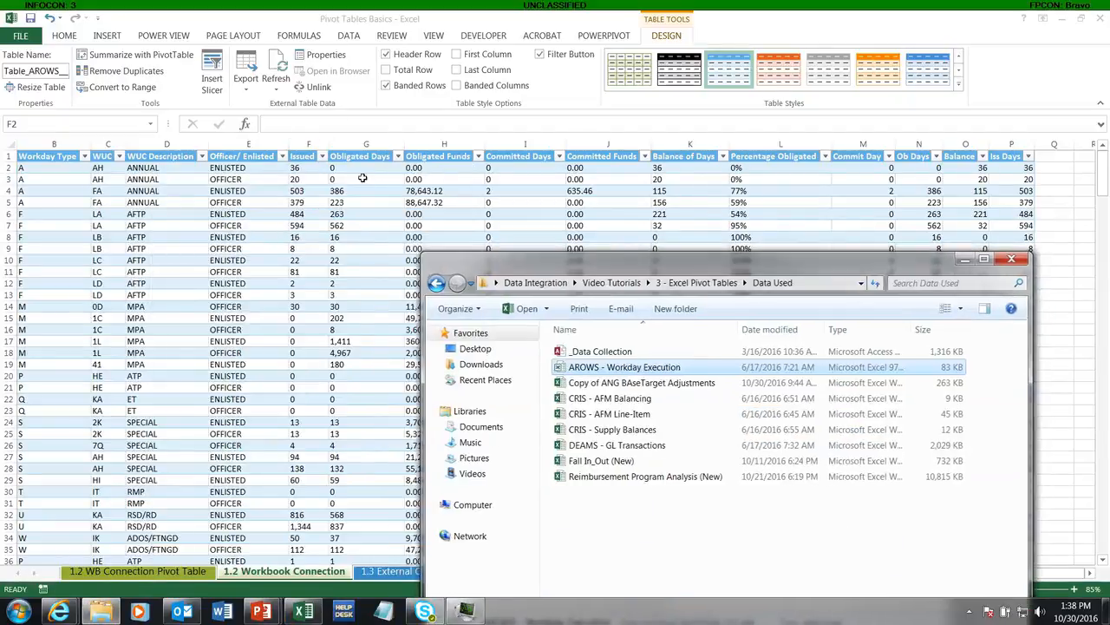
click(296, 167)
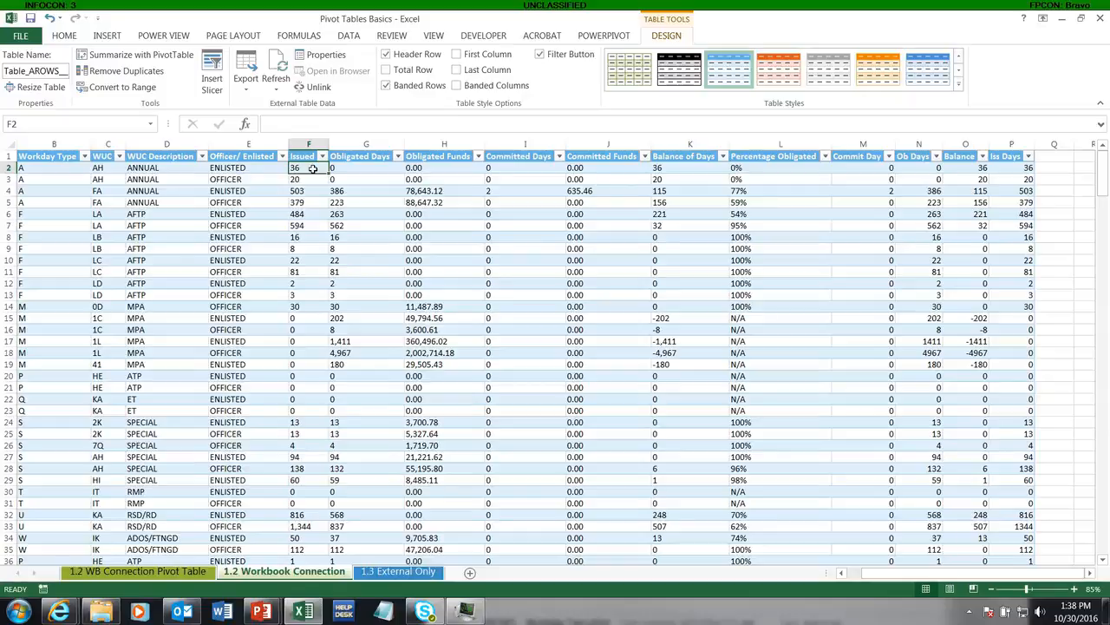
text(600)
key(Return)
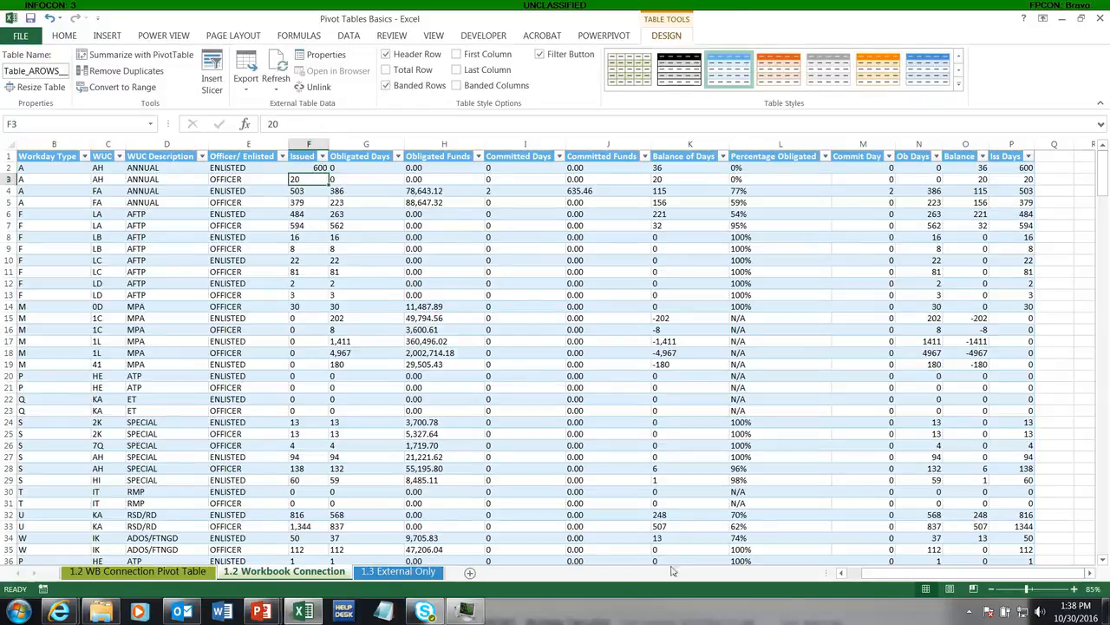
Set the Issued value in cell F2 to 60000 and check the matching converted Iss Days value in cell P2
drag(883, 573, 855, 582)
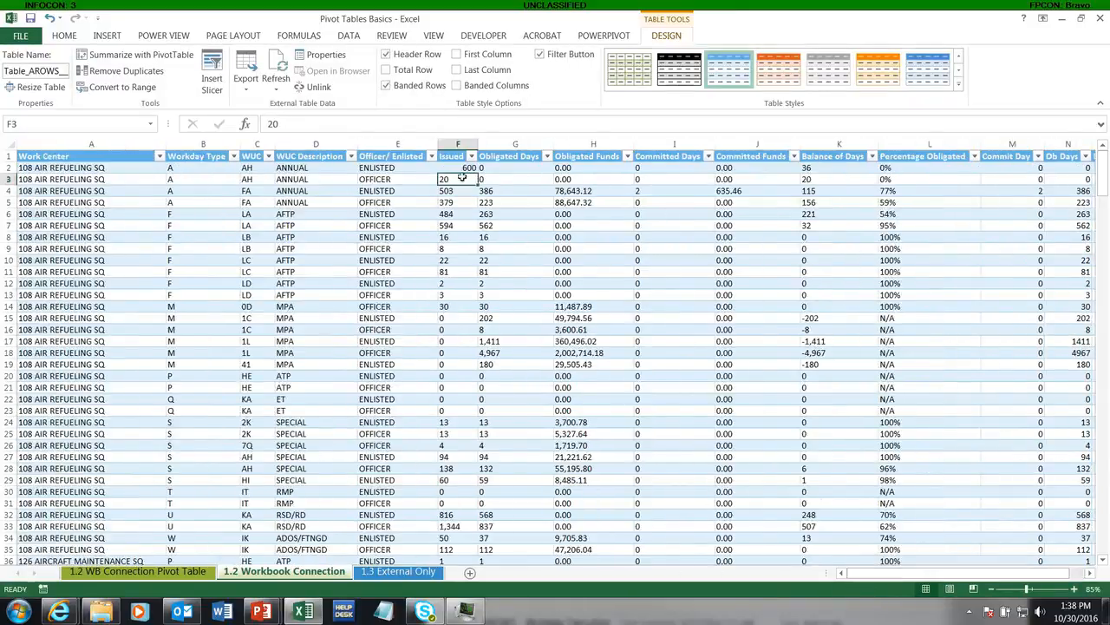
click(454, 169)
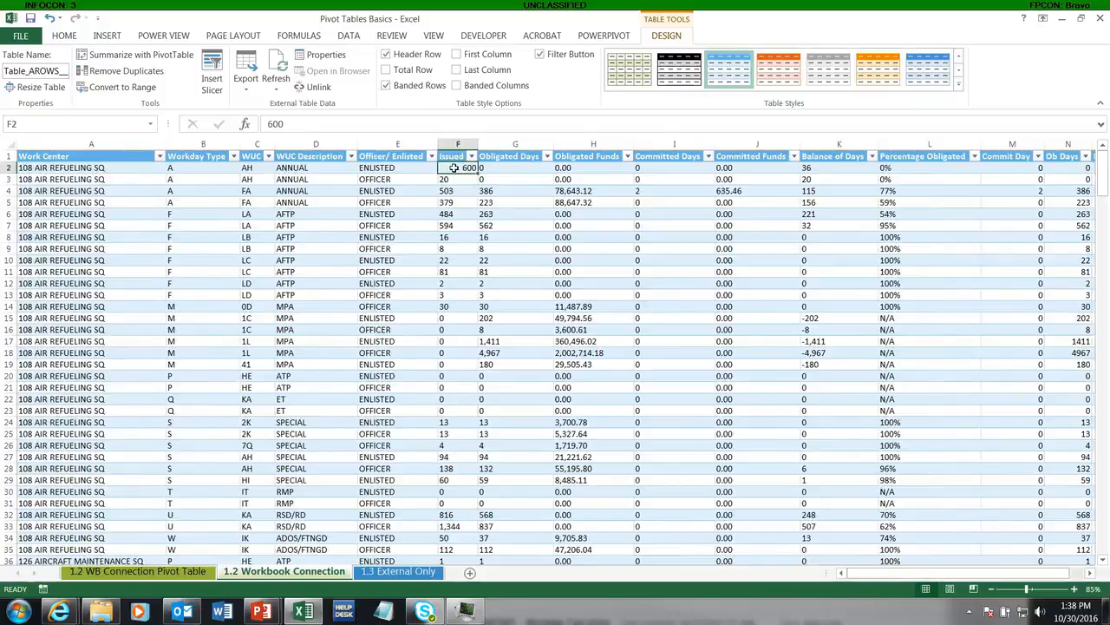
text(60000)
key(Return)
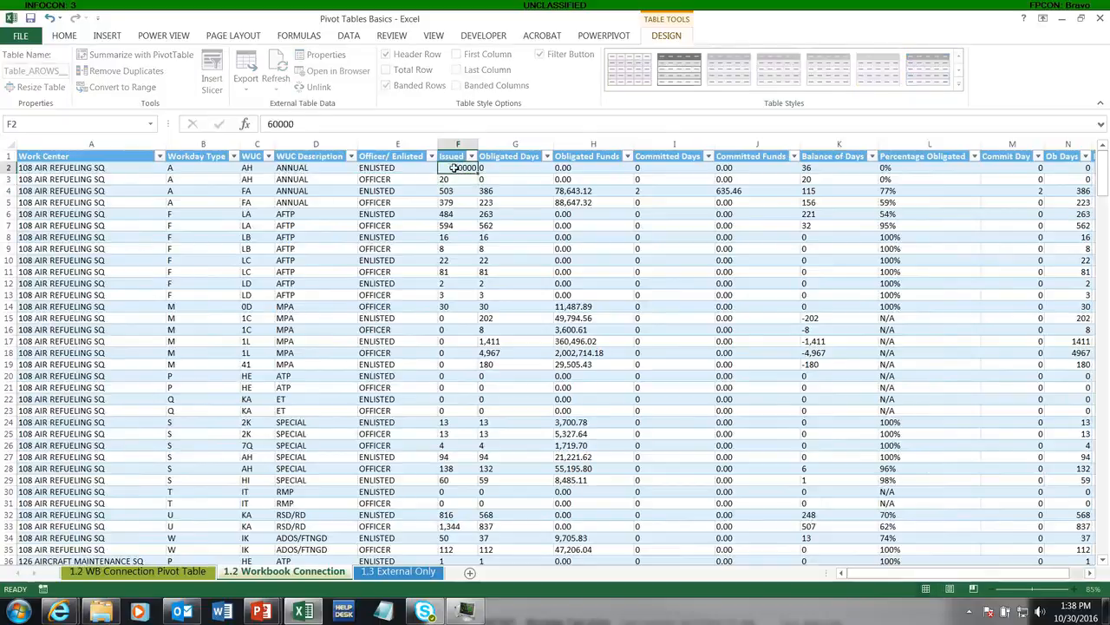
drag(888, 577, 917, 577)
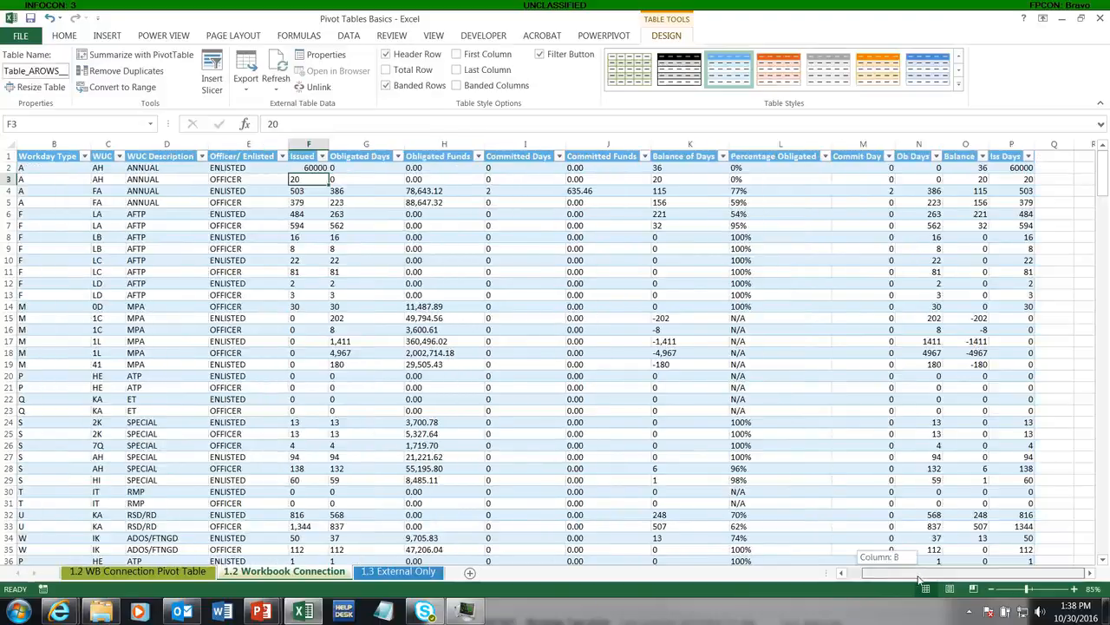
click(694, 421)
click(1017, 168)
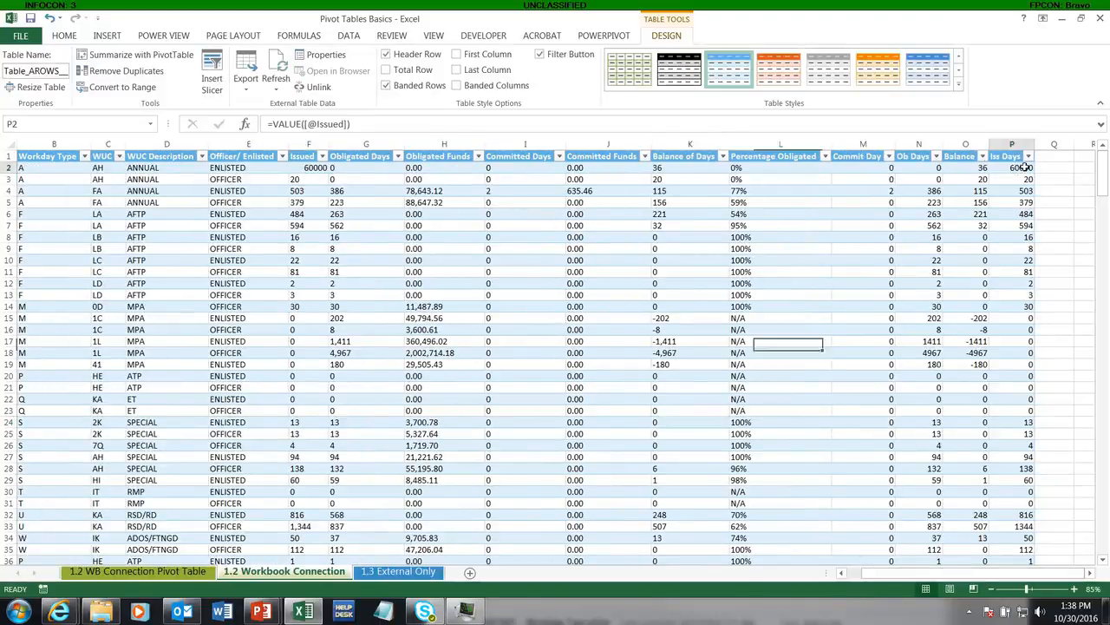
Refresh the PivotTable on the 1.2 WB Connection Pivot Table sheet with the manually edited Issued value
click(149, 576)
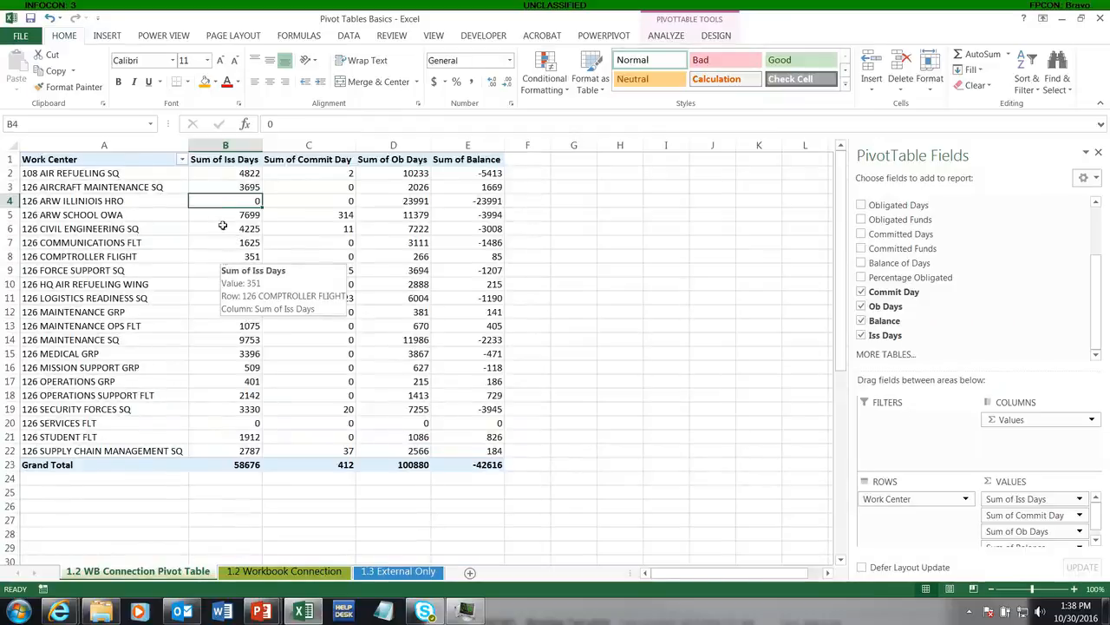
right_click(229, 197)
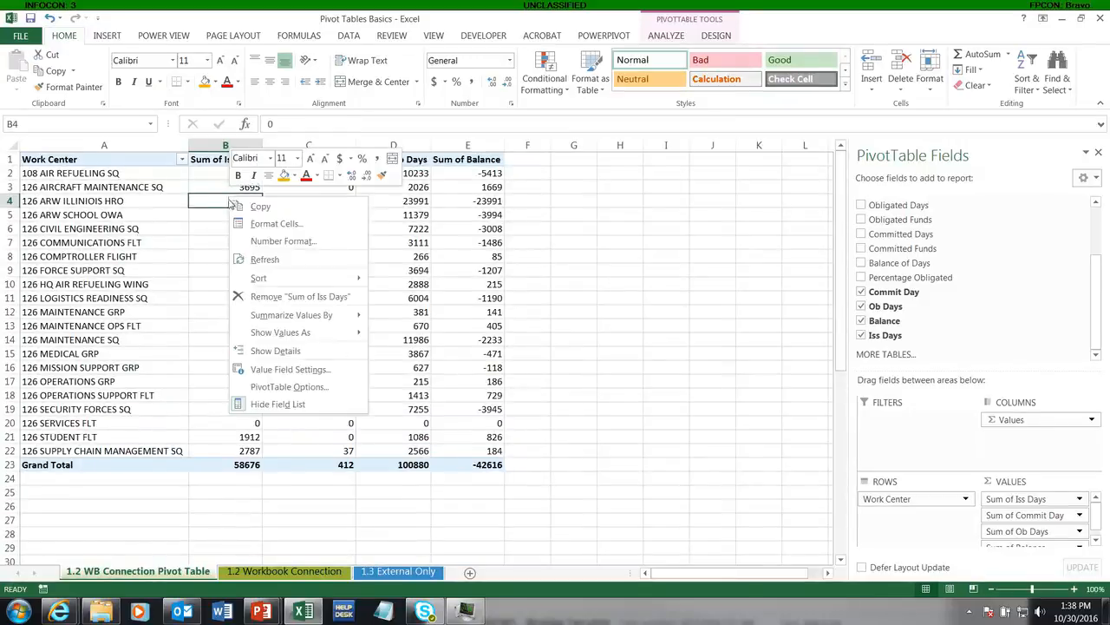
click(251, 259)
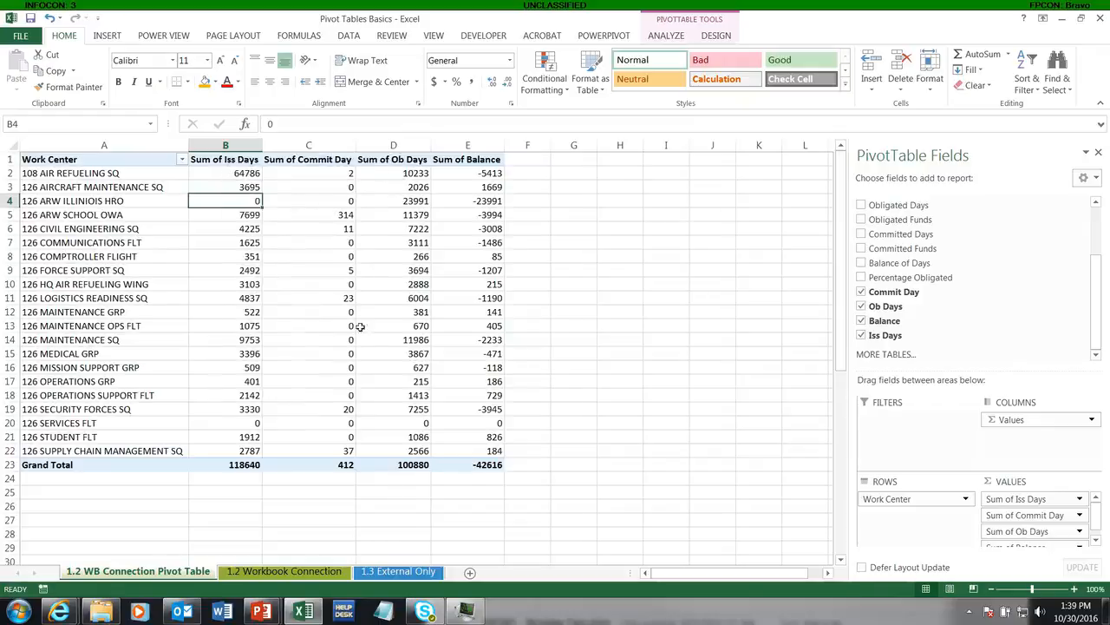
Refresh the connected AROWS table on the 1.2 Workbook Connection sheet to replace the manual Issued edit with source data
click(295, 571)
click(334, 365)
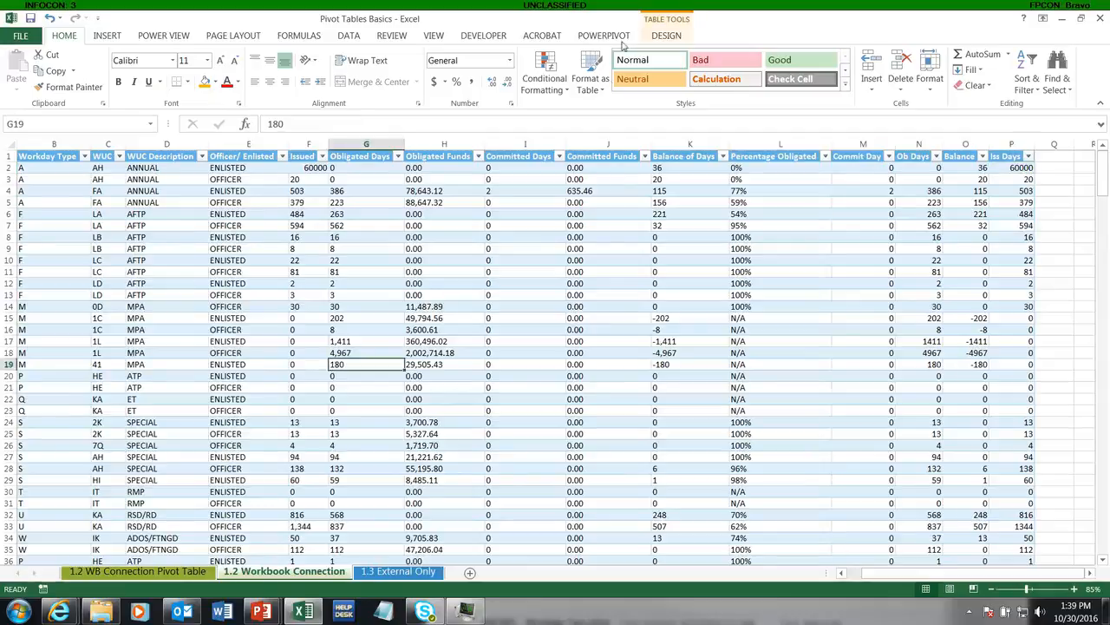
click(666, 38)
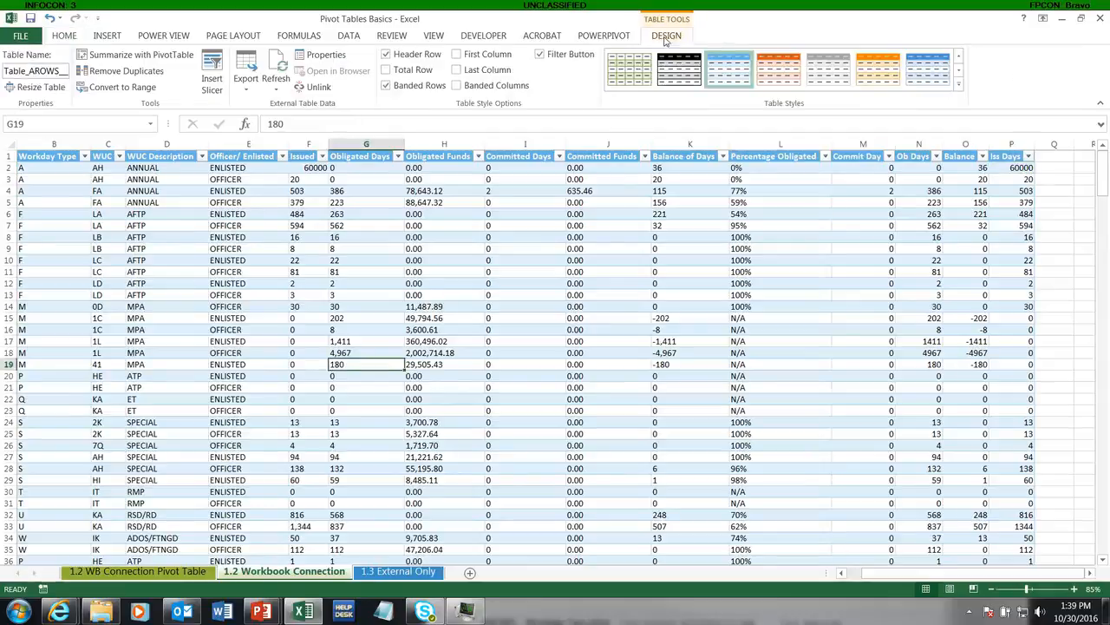
click(275, 89)
click(296, 106)
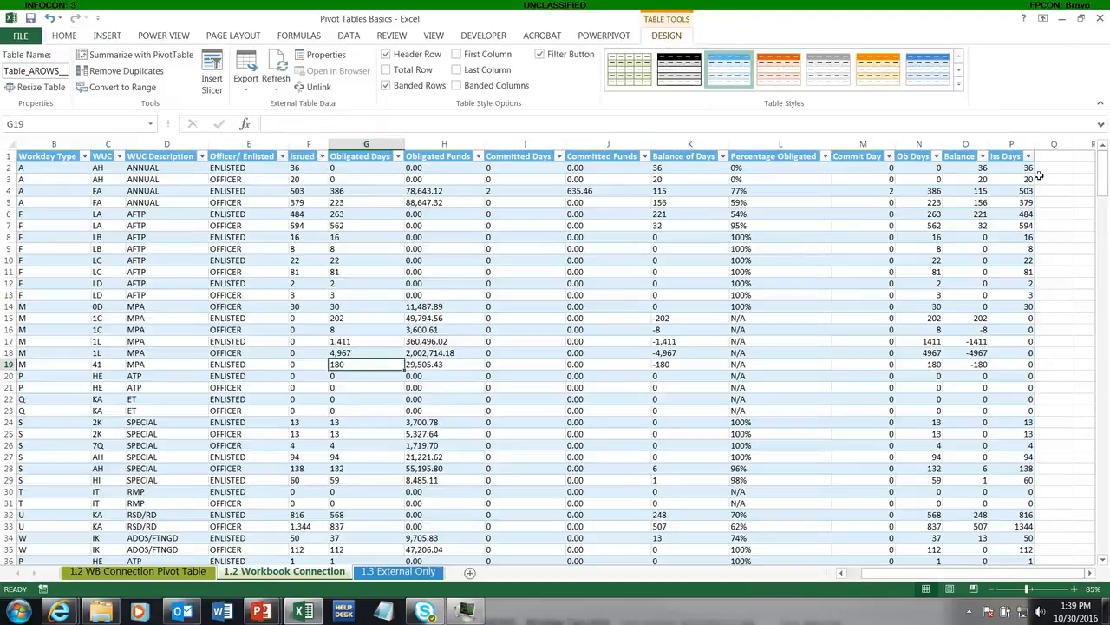
Refresh the PivotTable on the 1.2 WB Connection Pivot Table sheet again with the restored source data
click(211, 572)
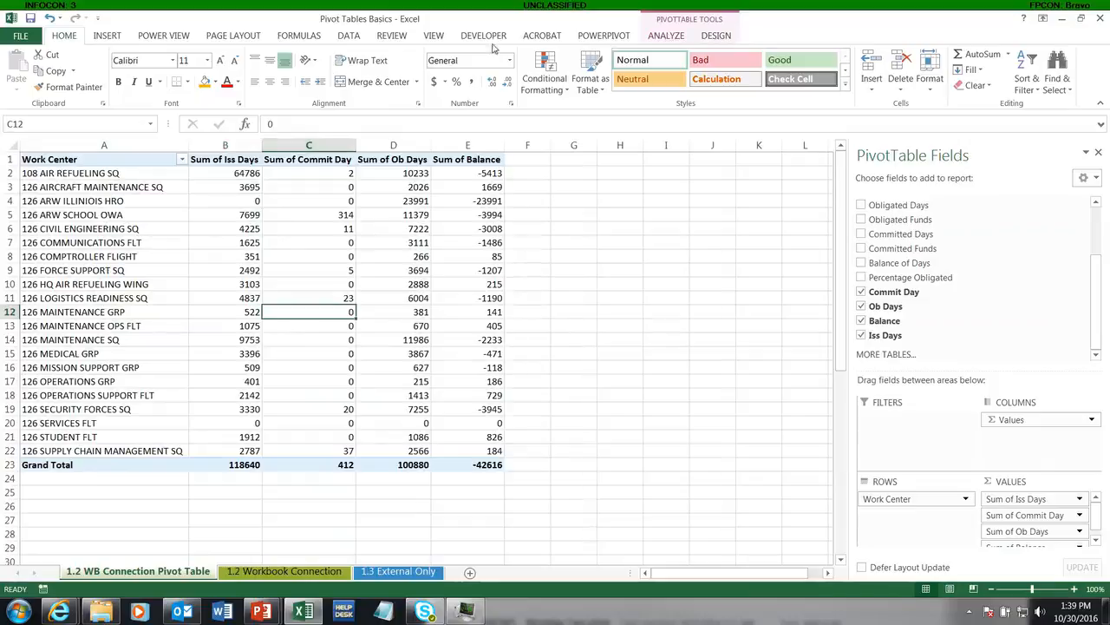
right_click(235, 262)
click(270, 323)
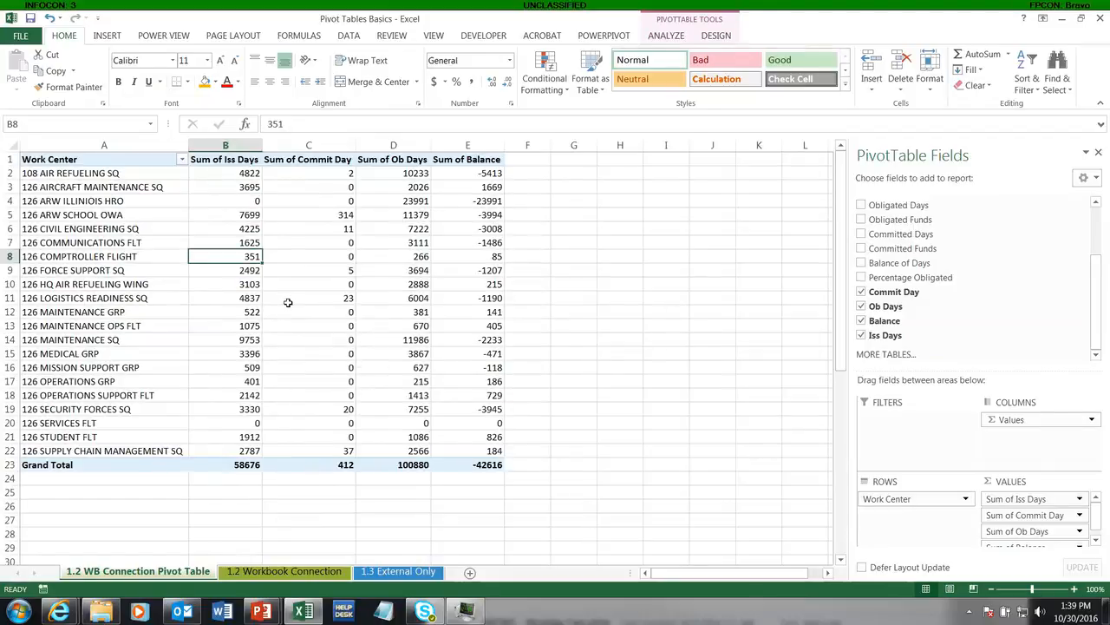
mouse_move(288, 302)
mouse_move(193, 308)
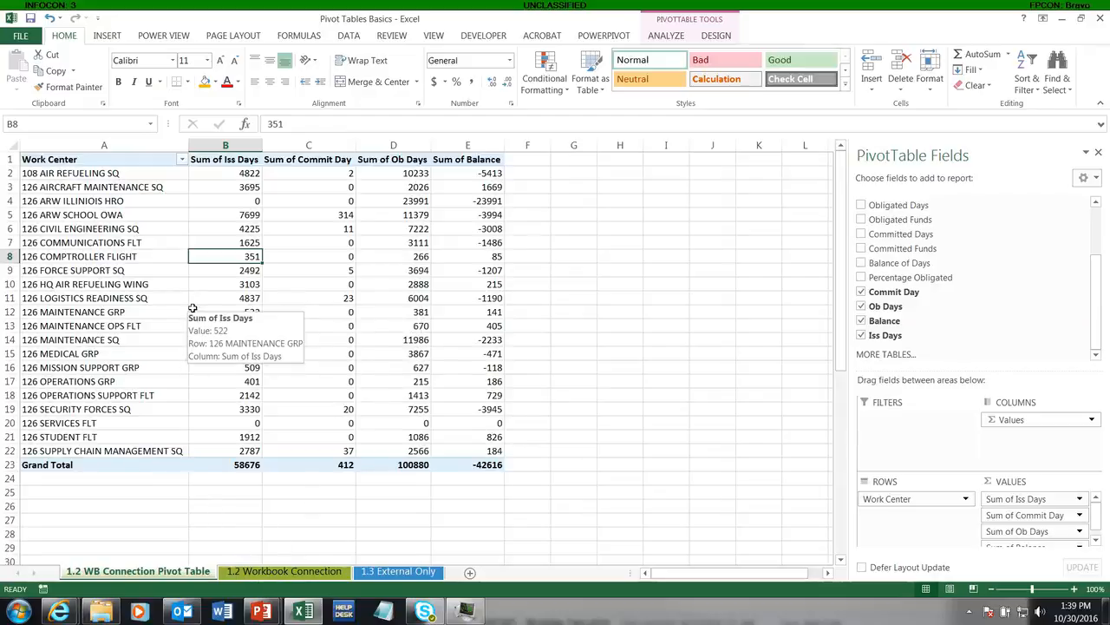